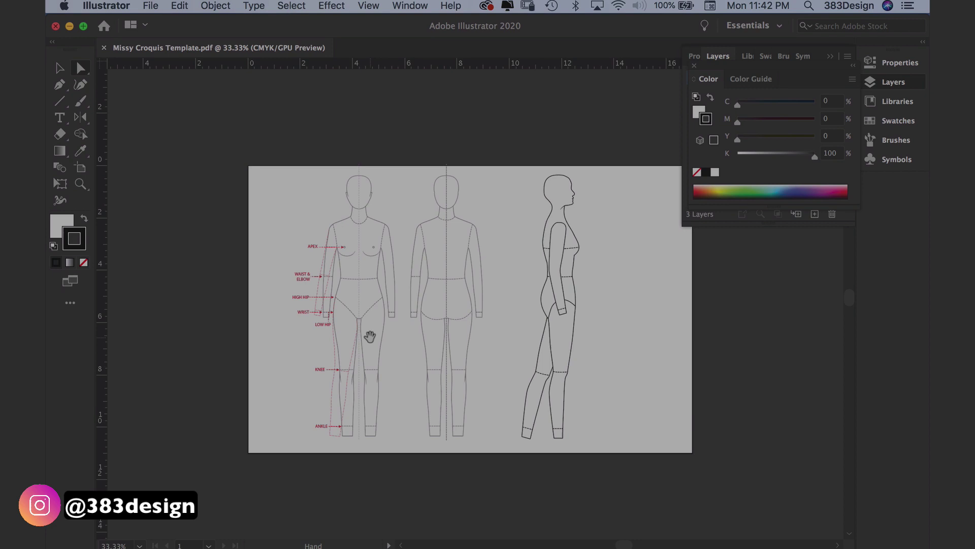
# - Lock Layer 3 and Layer 2 so that only the empty Layer 4 can be drawn on
pyautogui.press('super+equal')
pyautogui.press('super+equal')
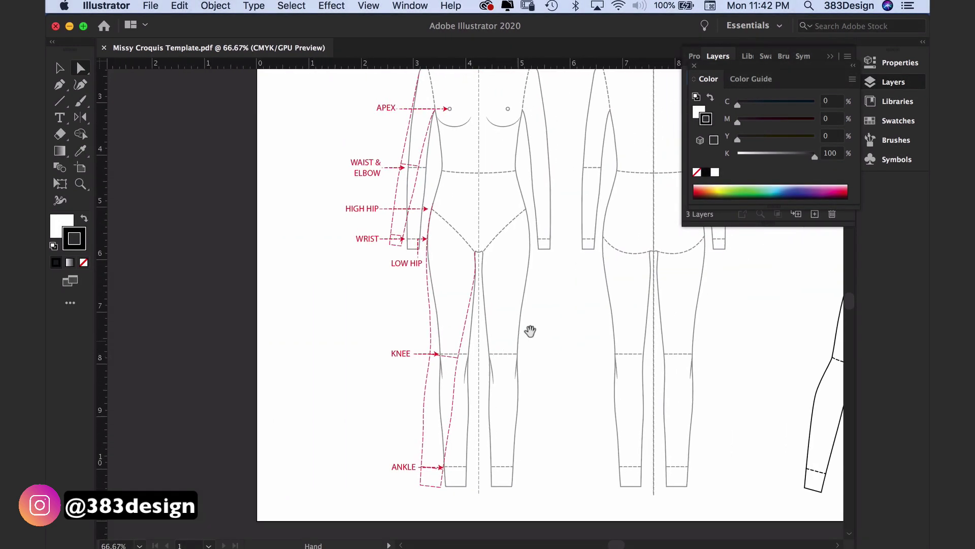
pyautogui.press('super+equal')
pyautogui.moveTo(550, 307); pyautogui.dragTo(540, 471)
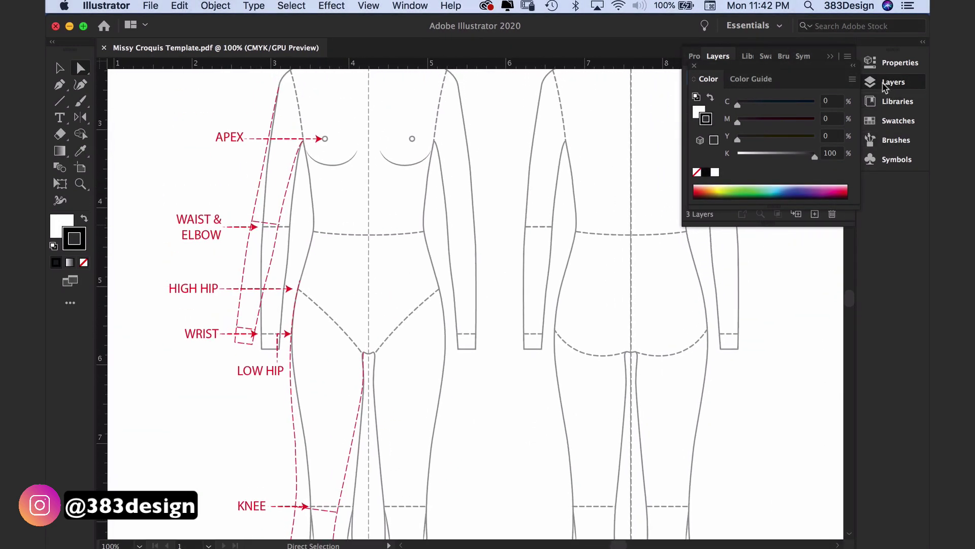
pyautogui.click(890, 83)
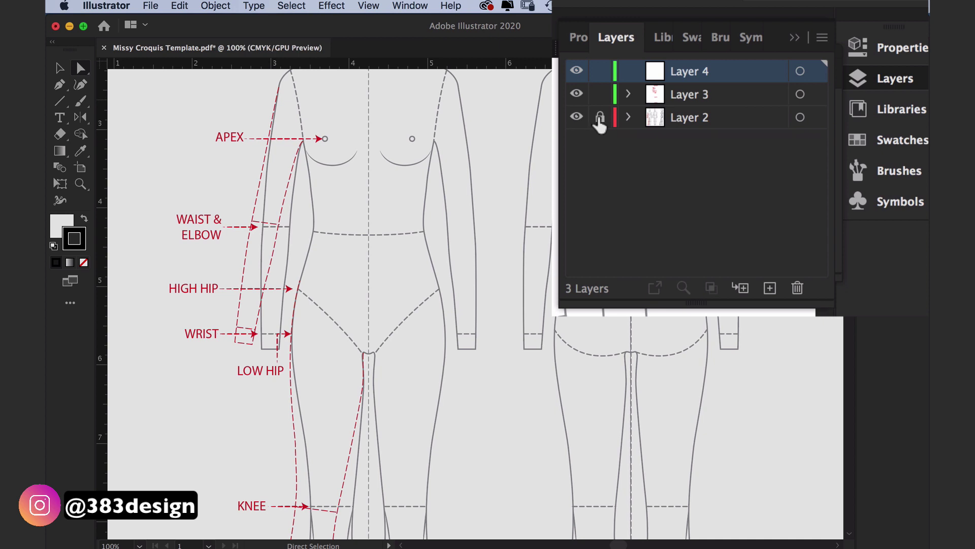
pyautogui.click(600, 93)
# - Choose the Pen tool for the front croquis and set the fill to none
pyautogui.press('super+equal')
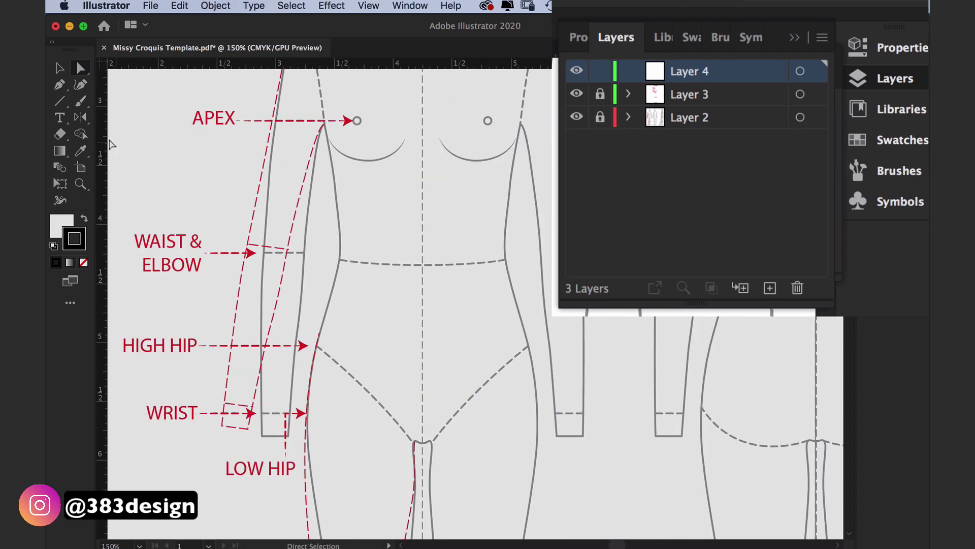
pyautogui.click(59, 85)
pyautogui.click(60, 227)
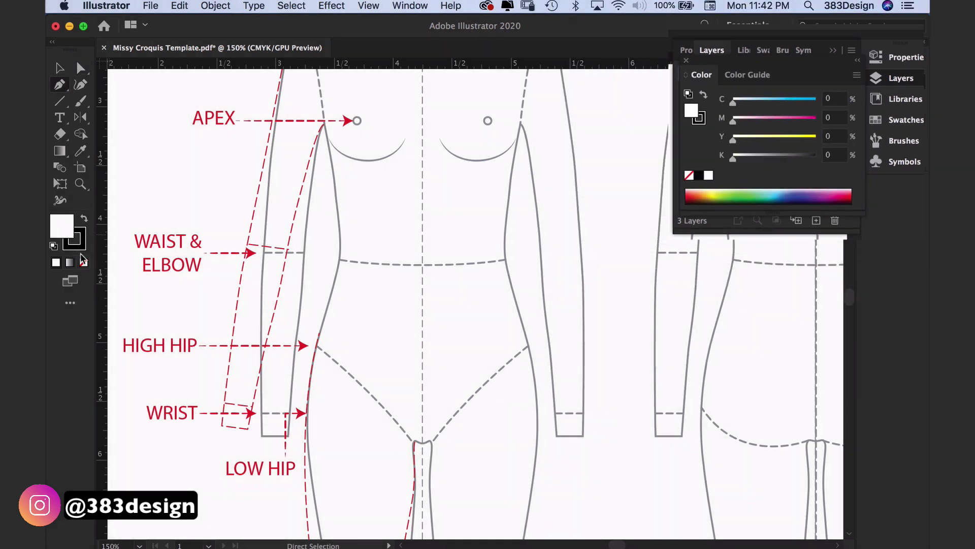
pyautogui.click(84, 262)
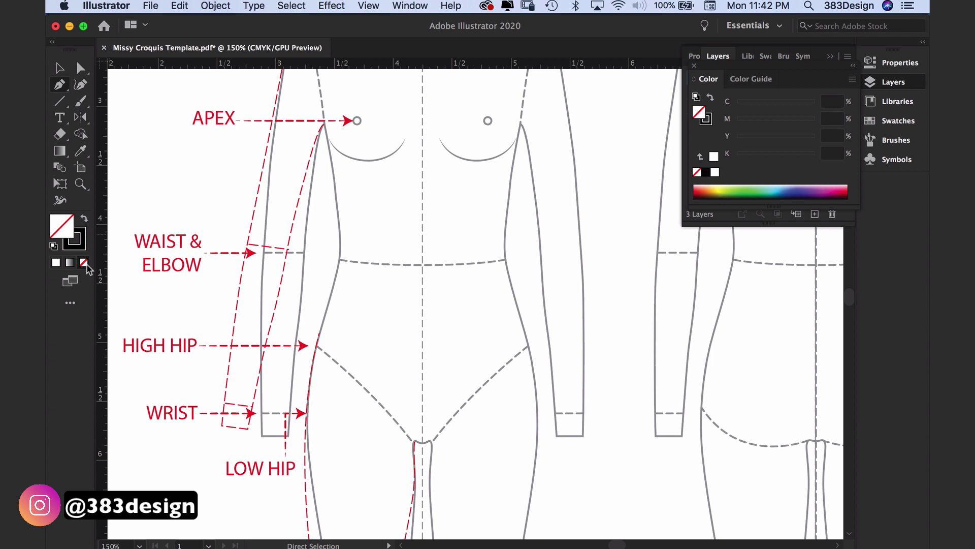
pyautogui.click(423, 263)
pyautogui.moveTo(422, 306); pyautogui.dragTo(414, 306)
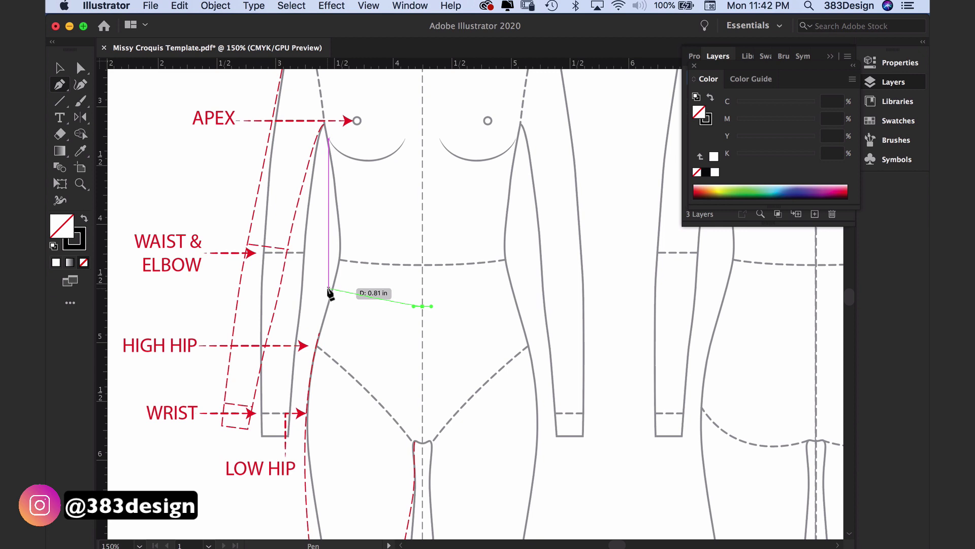
pyautogui.click(329, 289)
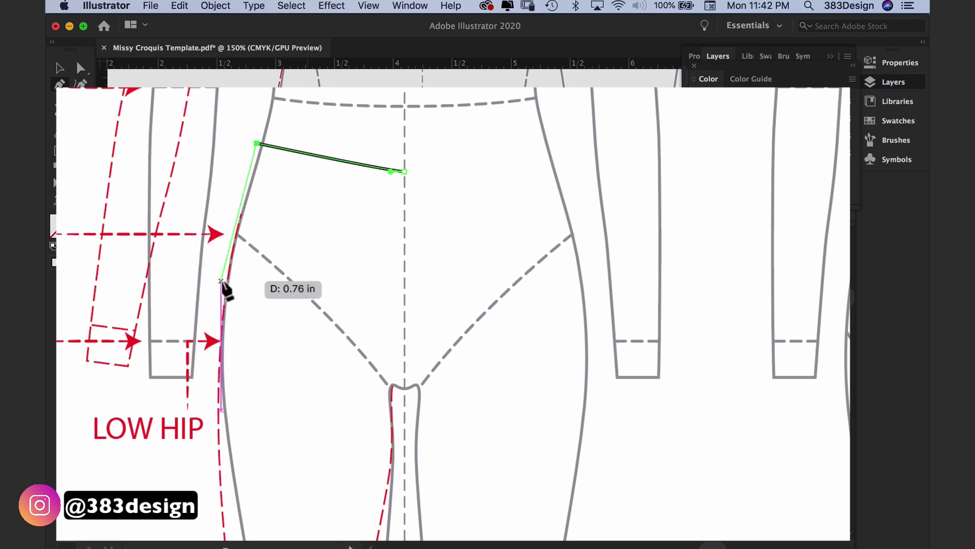
pyautogui.moveTo(221, 281); pyautogui.dragTo(213, 312)
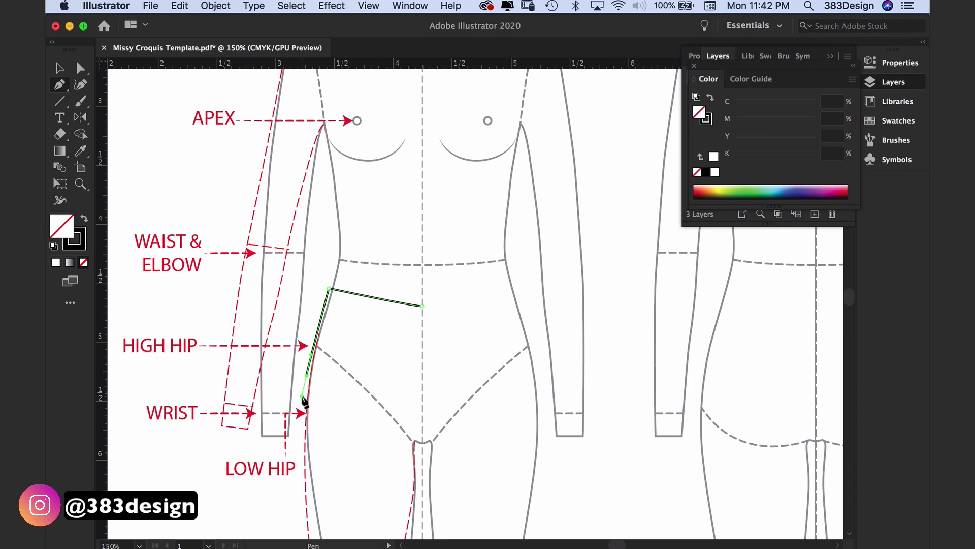
pyautogui.press('super+z')
pyautogui.press('super+z')
pyautogui.press('super+z')
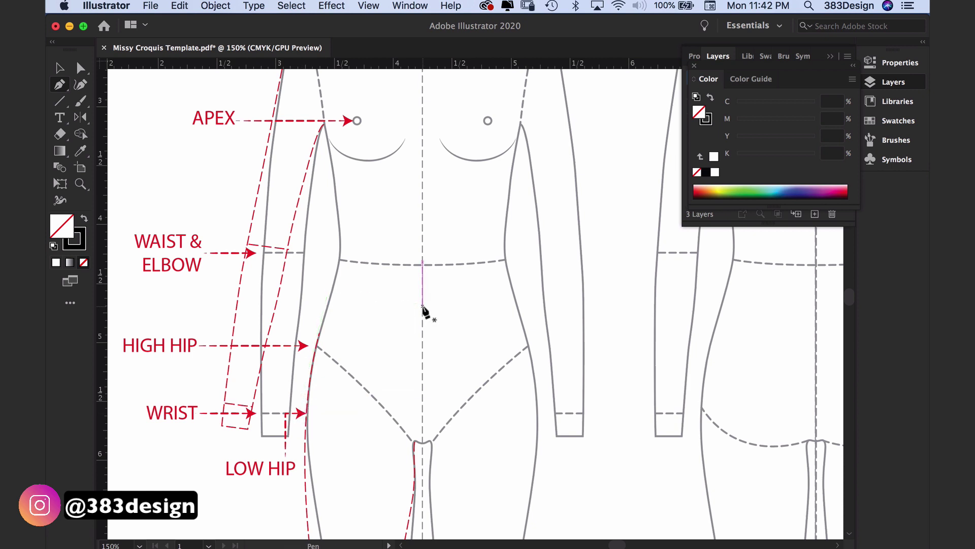
# - Draw the pant waistline from center front to the side below the natural waist, and curve the side seam down to the low hip
pyautogui.moveTo(422, 306); pyautogui.dragTo(414, 305)
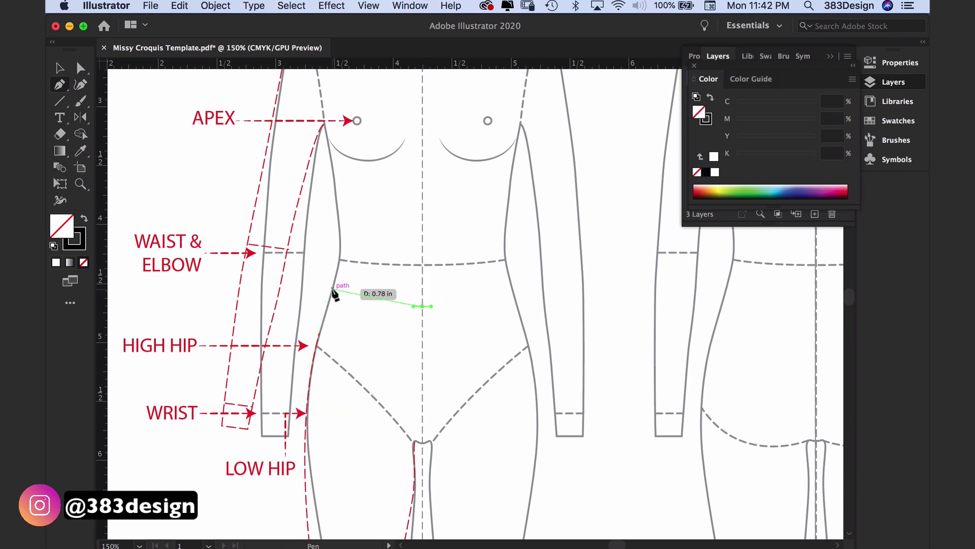
pyautogui.click(330, 288)
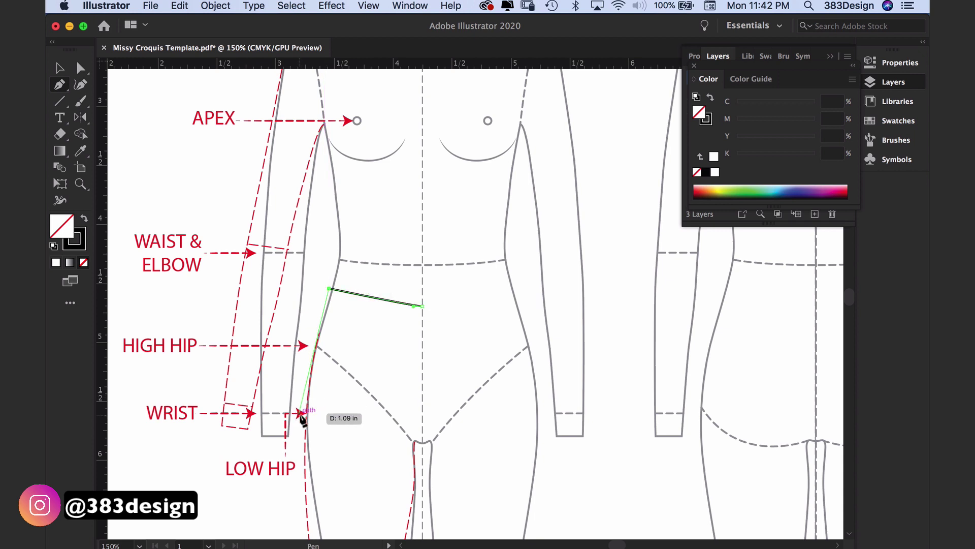
pyautogui.moveTo(301, 413); pyautogui.dragTo(296, 481)
# - Continue the outline down the outer leg to the ankle line and draw the hem across to the inner ankle
pyautogui.keyDown('alt'); pyautogui.keyDown('super'); pyautogui.click(328, 426); pyautogui.keyUp('super'); pyautogui.keyUp('alt')
pyautogui.moveTo(446, 416); pyautogui.dragTo(438, 294)
pyautogui.moveTo(457, 467); pyautogui.dragTo(457, 465)
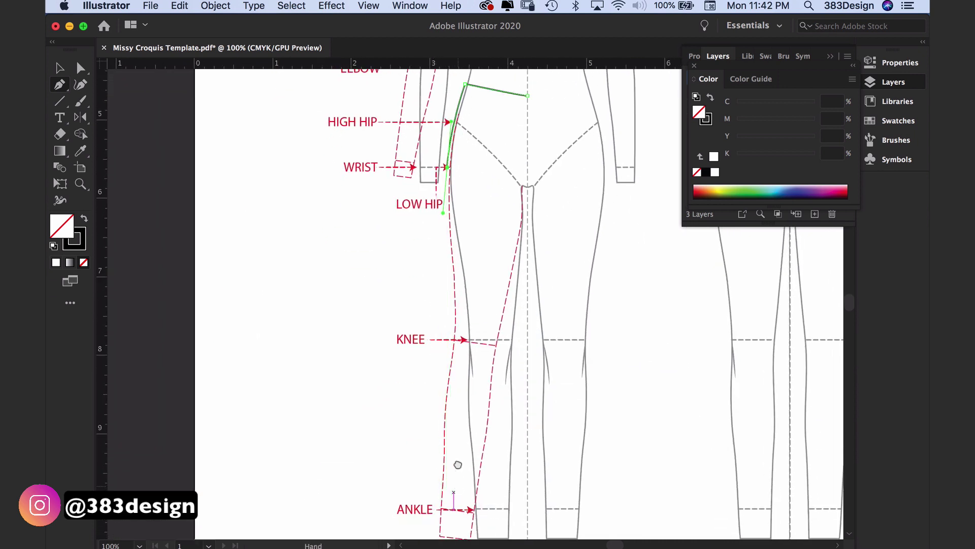
pyautogui.scroll(-3, 458, 464)
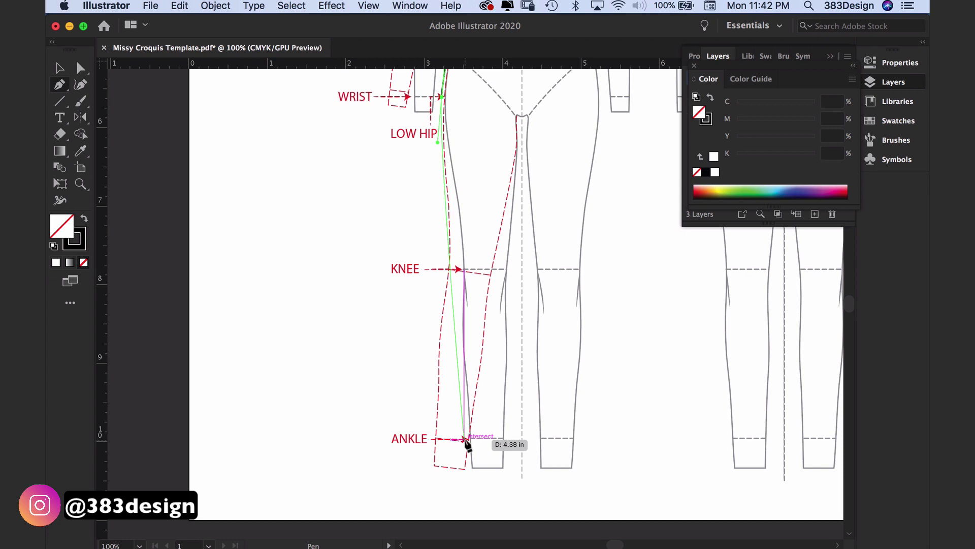
pyautogui.click(465, 440)
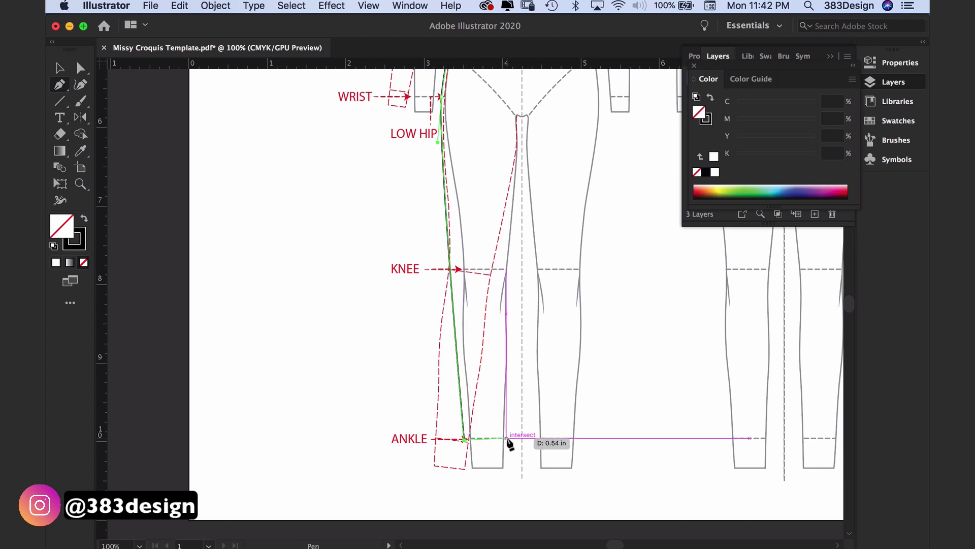
pyautogui.moveTo(507, 439); pyautogui.dragTo(534, 438)
pyautogui.click(507, 440)
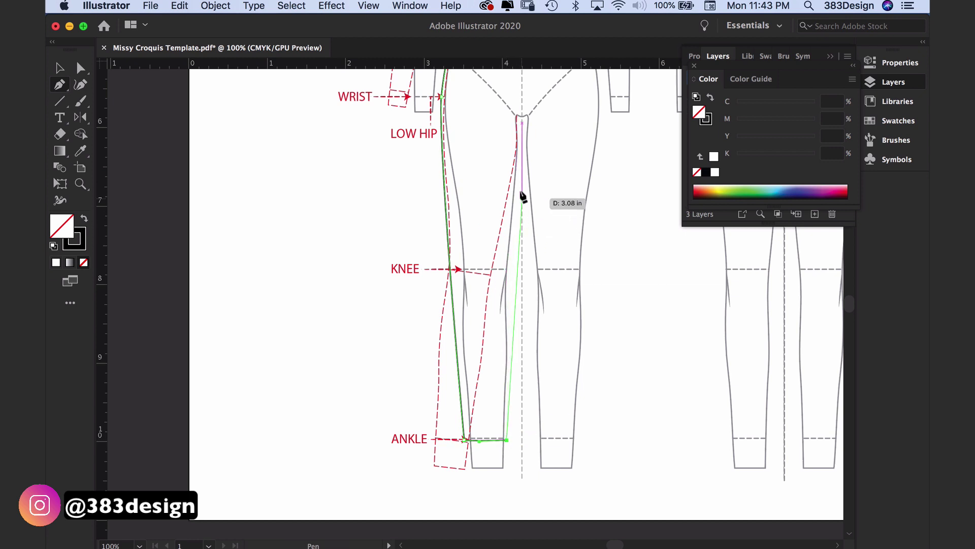
# - Draw the inseam from the inner ankle up to the crotch just beside the center front line and end the path
pyautogui.press('super+space')
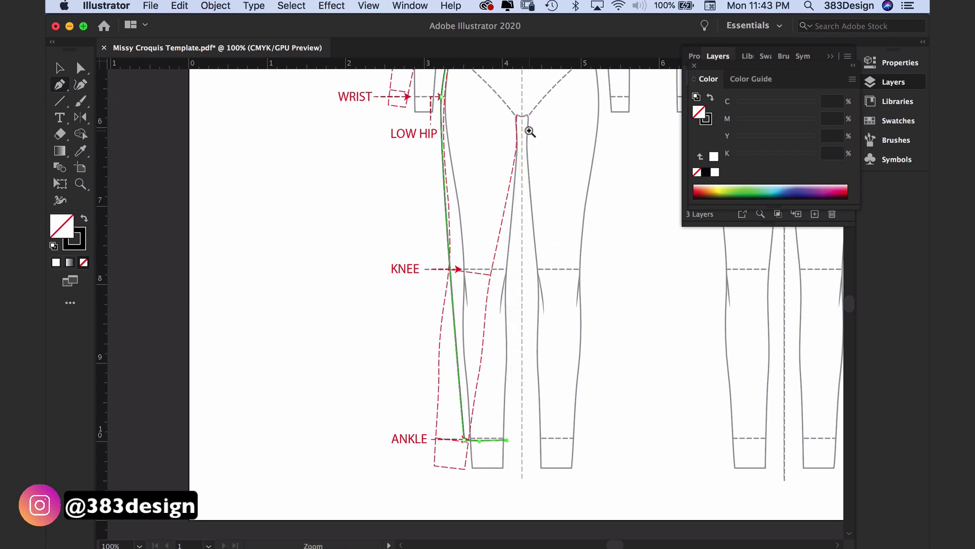
pyautogui.keyDown('super'); pyautogui.click(530, 131); pyautogui.keyUp('super')
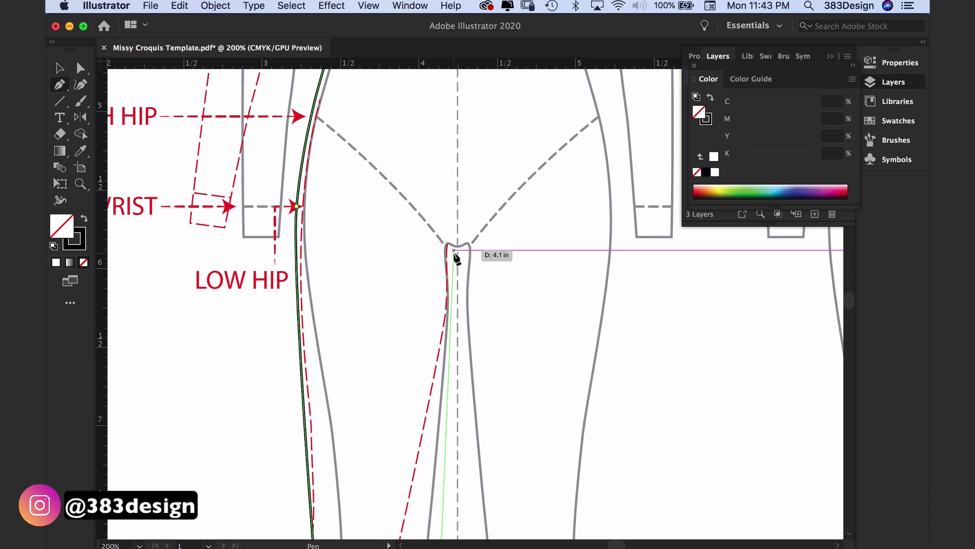
pyautogui.click(454, 251)
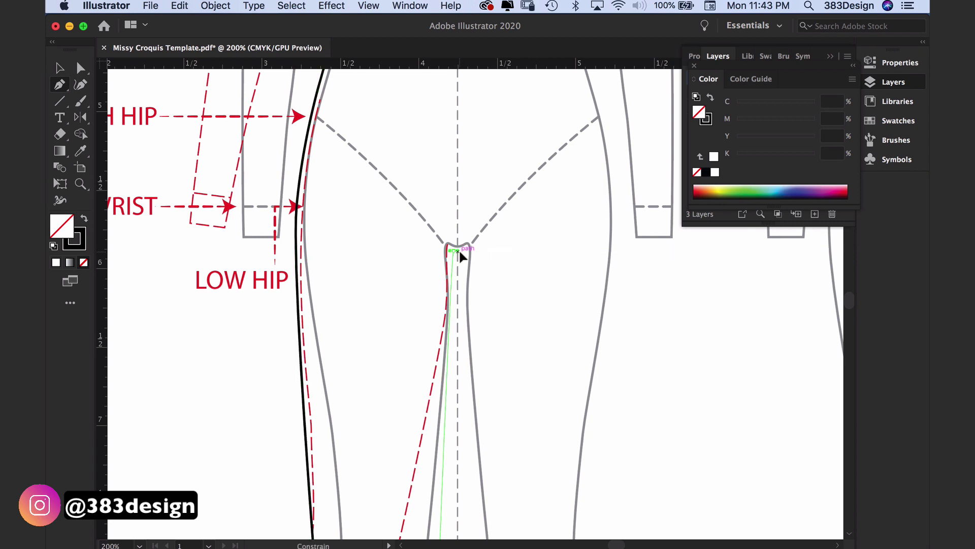
pyautogui.keyDown('super'); pyautogui.click(482, 261); pyautogui.keyUp('super')
# - Shift the low-hip anchor point slightly toward the body and adjust its upper curve handle to refine the hip curve
pyautogui.keyDown('alt'); pyautogui.keyDown('super'); pyautogui.click(418, 294); pyautogui.keyUp('super'); pyautogui.keyUp('alt')
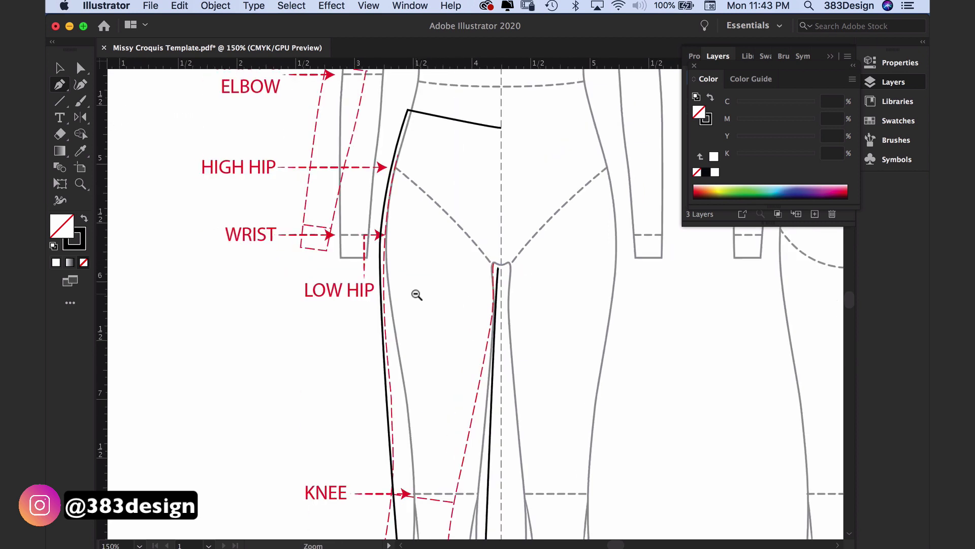
pyautogui.keyDown('alt'); pyautogui.keyDown('super'); pyautogui.click(418, 294); pyautogui.keyUp('super'); pyautogui.keyUp('alt')
pyautogui.keyDown('super'); pyautogui.click(431, 253); pyautogui.keyUp('super')
pyautogui.keyDown('super'); pyautogui.click(542, 323); pyautogui.keyUp('super')
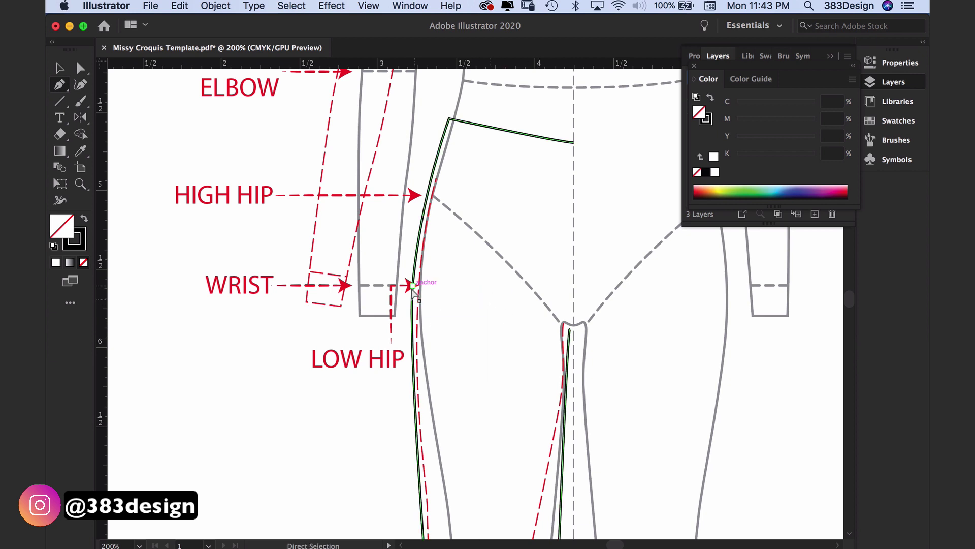
pyautogui.keyDown('super'); pyautogui.click(412, 285); pyautogui.keyUp('super')
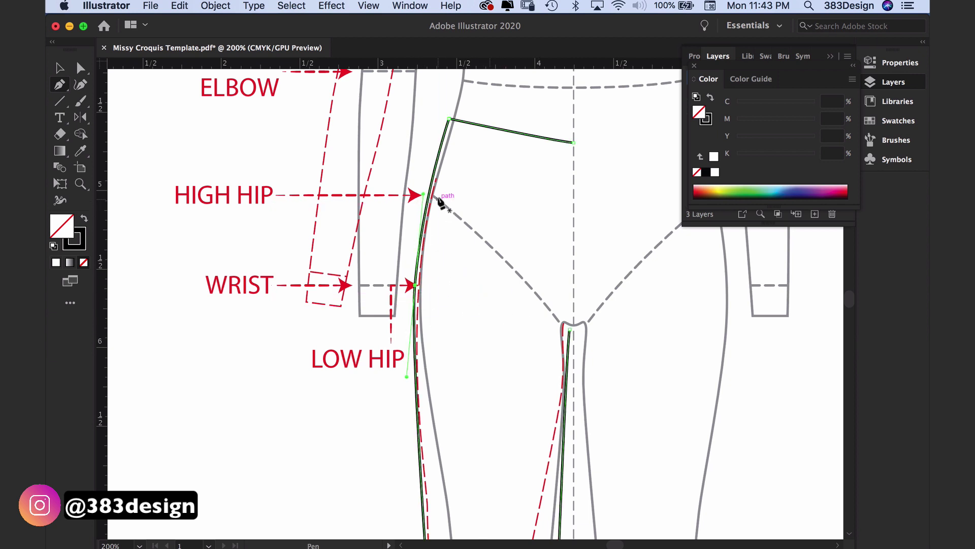
pyautogui.moveTo(424, 195); pyautogui.dragTo(425, 191)
pyautogui.keyDown('super'); pyautogui.click(463, 204); pyautogui.keyUp('super')
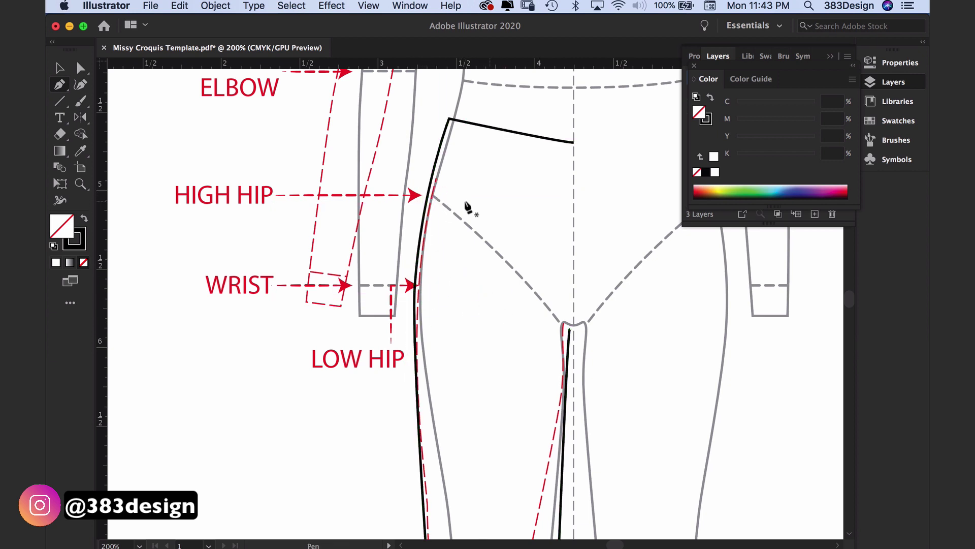
# - Add an anchor point to the pant side seam at the knee line and show its properties
pyautogui.keyDown('alt'); pyautogui.keyDown('super'); pyautogui.click(510, 250); pyautogui.keyUp('super'); pyautogui.keyUp('alt')
pyautogui.keyDown('alt'); pyautogui.keyDown('super'); pyautogui.click(537, 274); pyautogui.keyUp('super'); pyautogui.keyUp('alt')
pyautogui.keyDown('super'); pyautogui.click(492, 274); pyautogui.keyUp('super')
pyautogui.click(472, 299)
pyautogui.moveTo(418, 257); pyautogui.dragTo(364, 261)
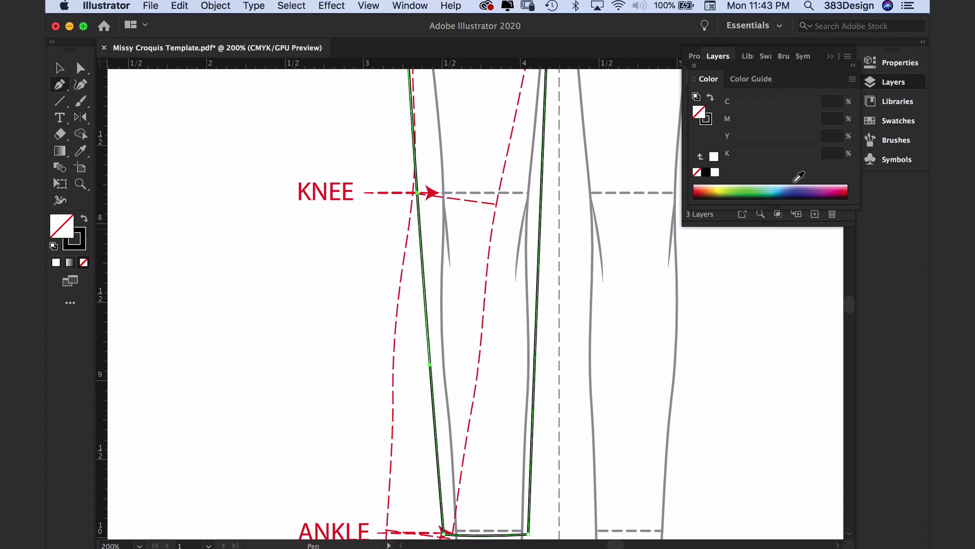
pyautogui.click(693, 57)
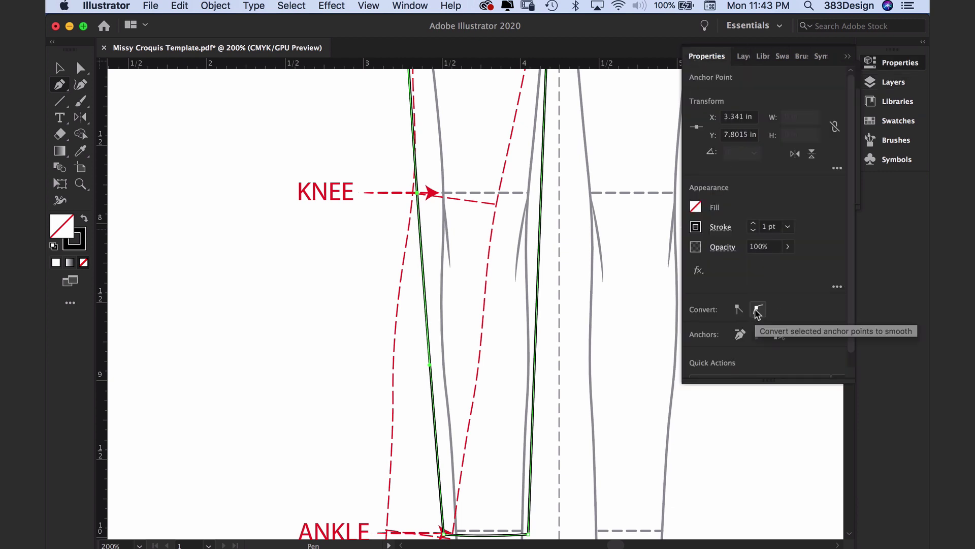
# - Nudge the side seam's knee anchor point slightly toward the leg, to X 3.3549 in, and deselect the outline
pyautogui.keyDown('super'); pyautogui.click(455, 228); pyautogui.keyUp('super')
pyautogui.keyDown('super'); pyautogui.click(417, 193); pyautogui.keyUp('super')
pyautogui.press('Right')
pyautogui.press('Right')
pyautogui.press('Right')
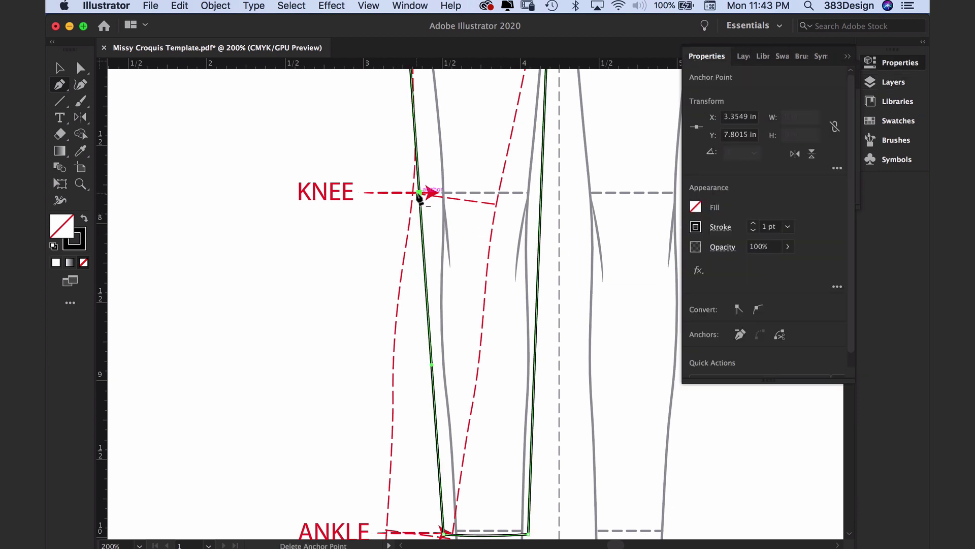
pyautogui.keyDown('super'); pyautogui.click(463, 214); pyautogui.keyUp('super')
# - Check the half-pant outline as a whole by hiding the croquis on Layer 2 and showing it again
pyautogui.keyDown('alt'); pyautogui.keyDown('super'); pyautogui.click(558, 279); pyautogui.keyUp('super'); pyautogui.keyUp('alt')
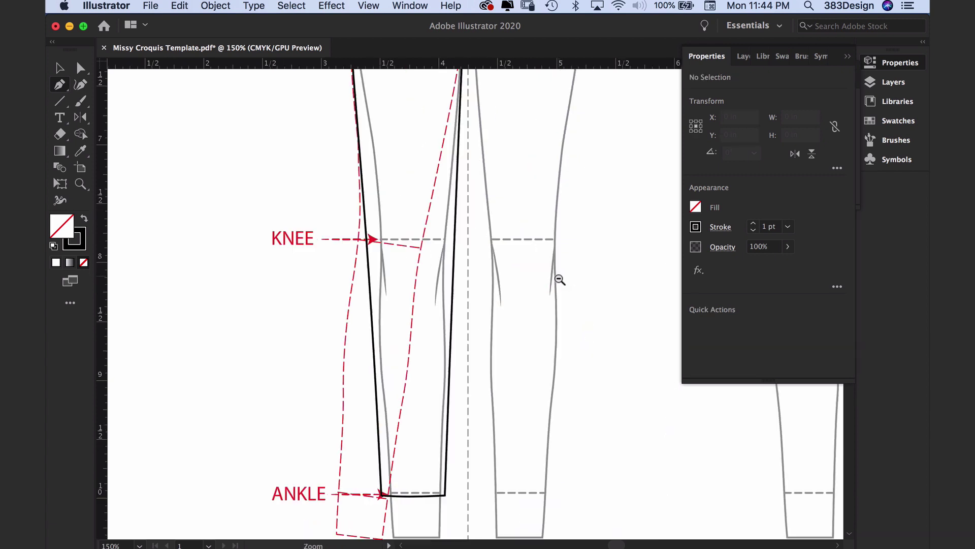
pyautogui.keyDown('alt'); pyautogui.keyDown('super'); pyautogui.click(559, 281); pyautogui.keyUp('super'); pyautogui.keyUp('alt')
pyautogui.keyDown('alt'); pyautogui.keyDown('super'); pyautogui.click(471, 291); pyautogui.keyUp('super'); pyautogui.keyUp('alt')
pyautogui.moveTo(472, 291); pyautogui.dragTo(414, 286)
pyautogui.click(739, 56)
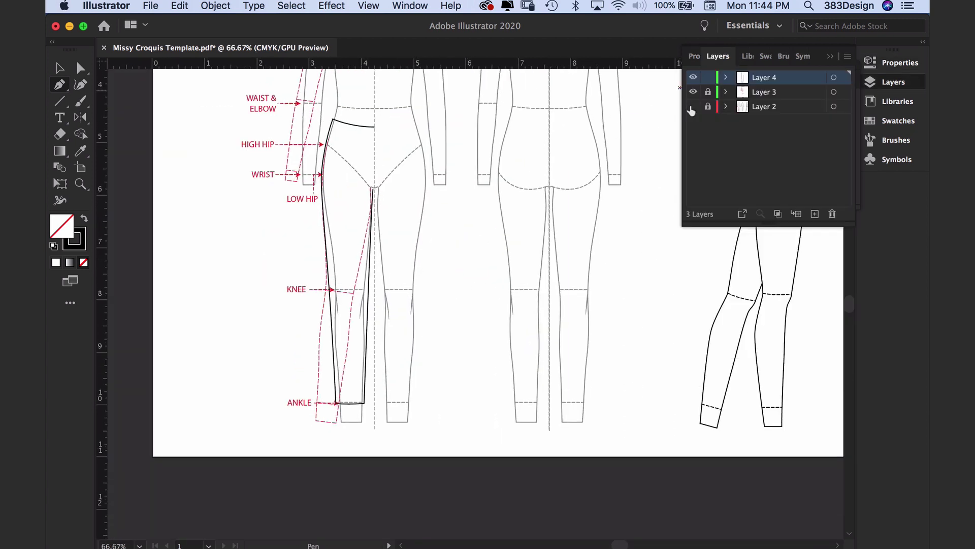
pyautogui.click(692, 106)
pyautogui.click(692, 107)
# - Duplicate the curved waistline segment and nudge the copy down to just above the high hip line
pyautogui.keyDown('super'); pyautogui.click(398, 179); pyautogui.keyUp('super')
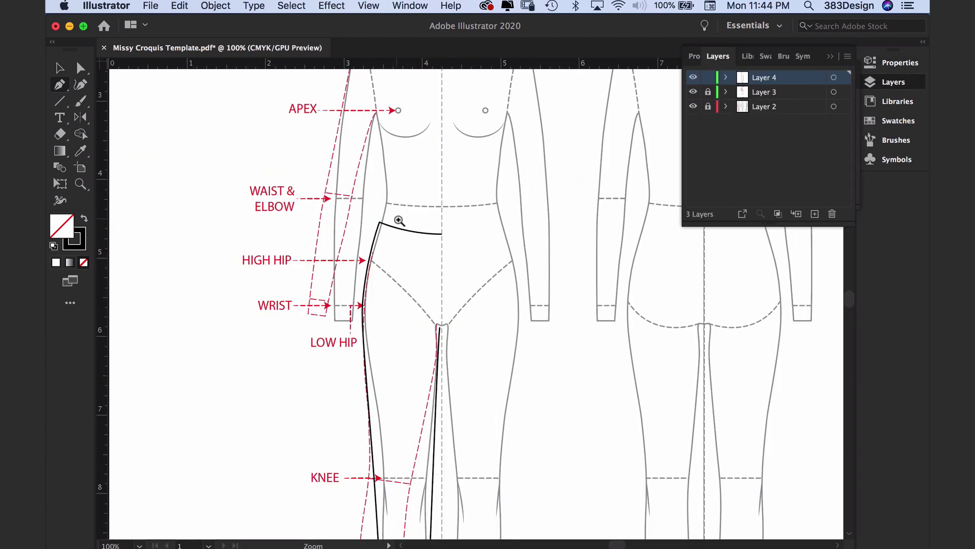
pyautogui.keyDown('super'); pyautogui.click(419, 232); pyautogui.keyUp('super')
pyautogui.keyDown('super'); pyautogui.click(511, 353); pyautogui.keyUp('super')
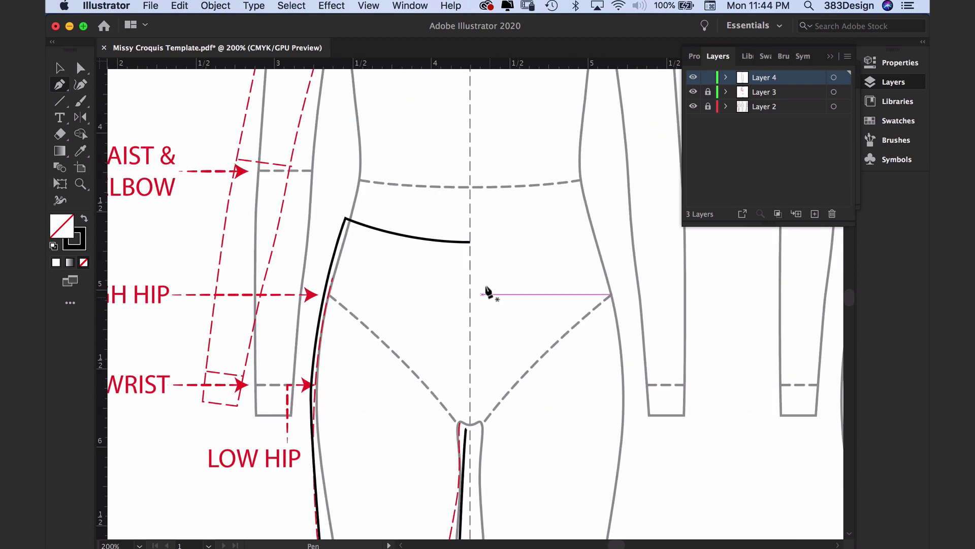
pyautogui.keyDown('super'); pyautogui.click(471, 243); pyautogui.keyUp('super')
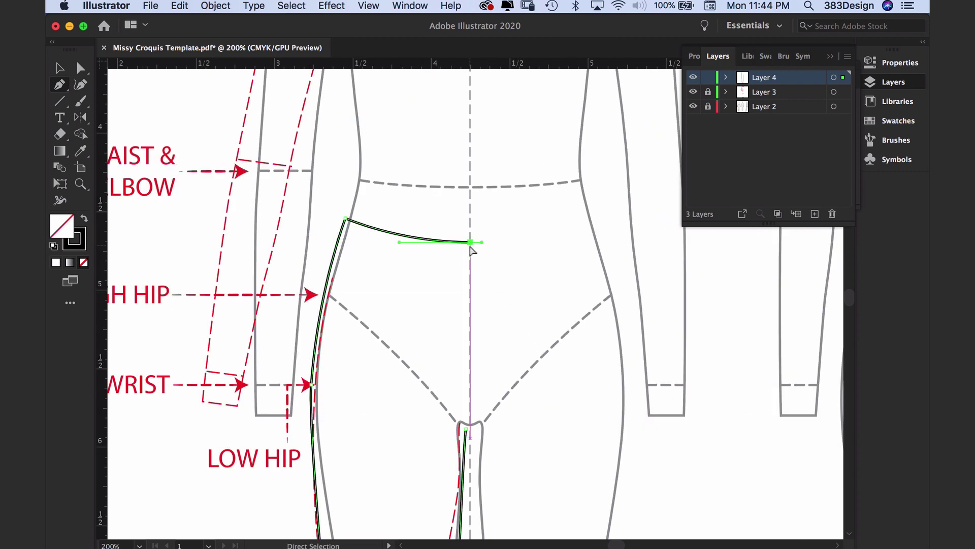
pyautogui.keyDown('super'); pyautogui.click(384, 281); pyautogui.keyUp('super')
pyautogui.keyDown('super'); pyautogui.click(398, 238); pyautogui.keyUp('super')
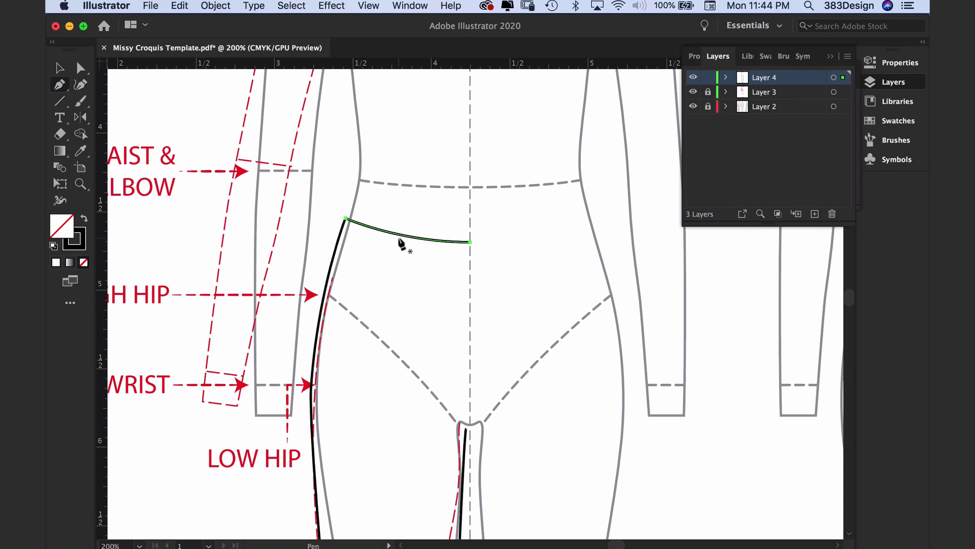
pyautogui.press('Down')
pyautogui.press('Down')
pyautogui.press('Down')
pyautogui.press('Down')
pyautogui.press('Down')
pyautogui.press('Down')
pyautogui.press('Down')
pyautogui.press('Down')
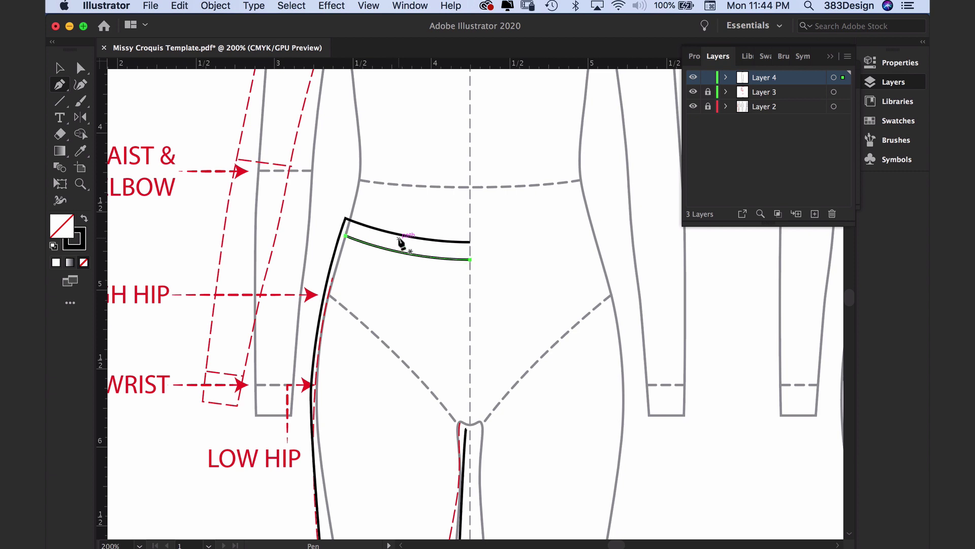
pyautogui.press('Down')
pyautogui.press('Down')
pyautogui.press('Down')
pyautogui.press('Down')
pyautogui.press('Down')
pyautogui.press('Down')
pyautogui.press('Down')
pyautogui.press('Down')
pyautogui.press('Down')
pyautogui.press('Down')
pyautogui.press('Down')
pyautogui.press('Down')
pyautogui.press('Down')
pyautogui.press('Down')
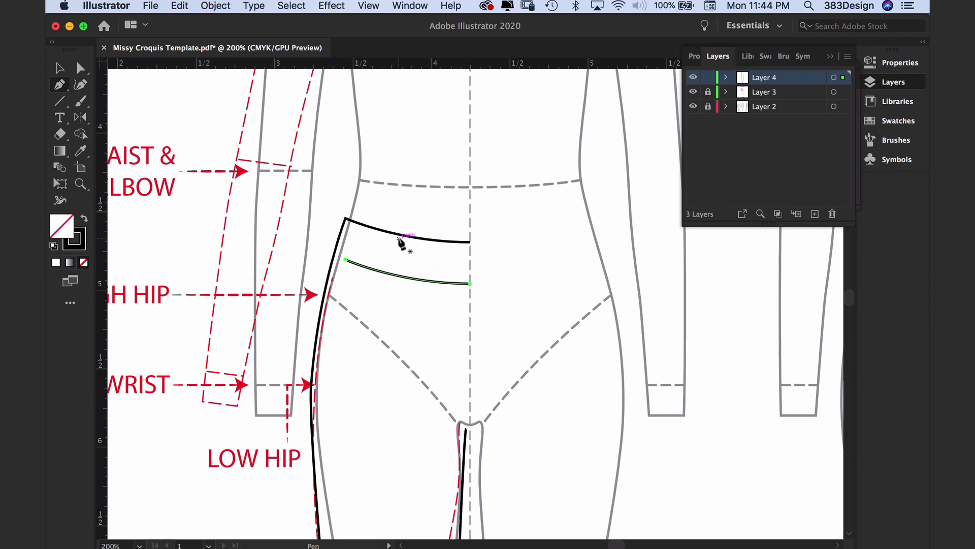
pyautogui.press('Up')
pyautogui.press('Up')
pyautogui.press('Up')
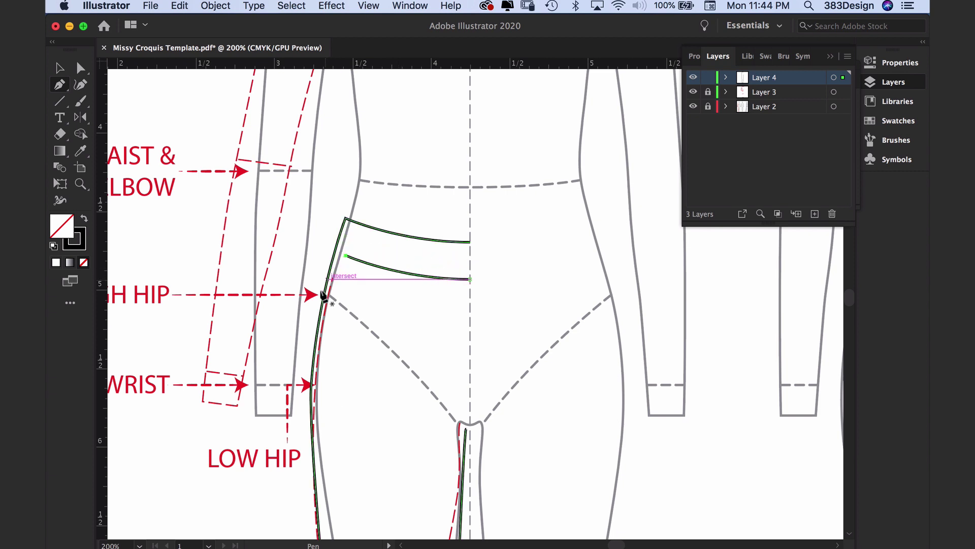
# - Move the side endpoint of the copied waist curve onto the pant side seam to form the waistband seam
pyautogui.keyDown('super'); pyautogui.click(354, 282); pyautogui.keyUp('super')
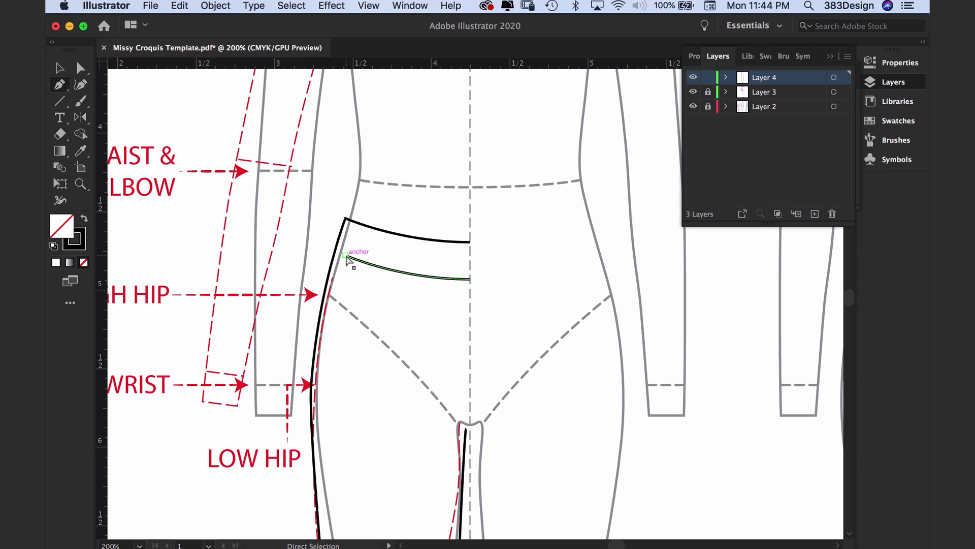
pyautogui.moveTo(346, 258); pyautogui.dragTo(335, 252)
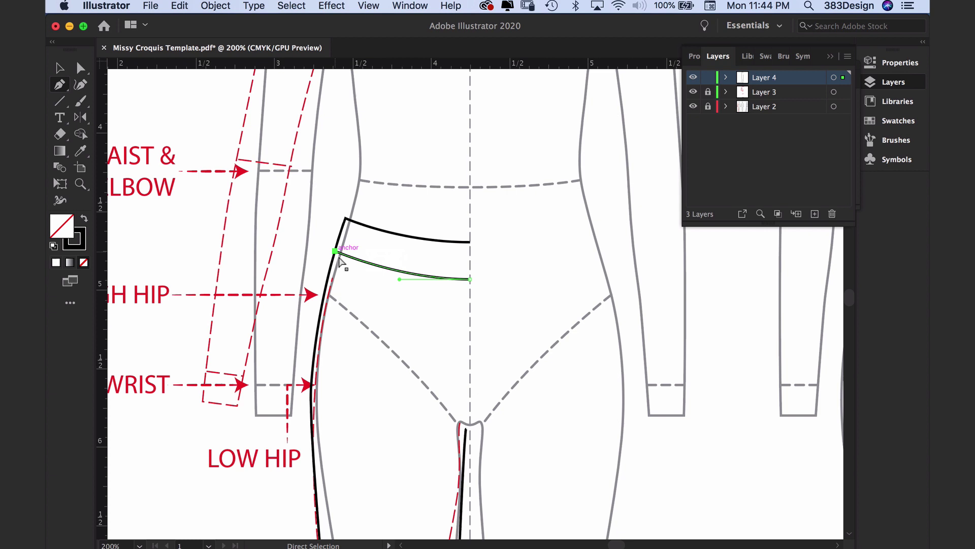
pyautogui.keyDown('super'); pyautogui.click(369, 297); pyautogui.keyUp('super')
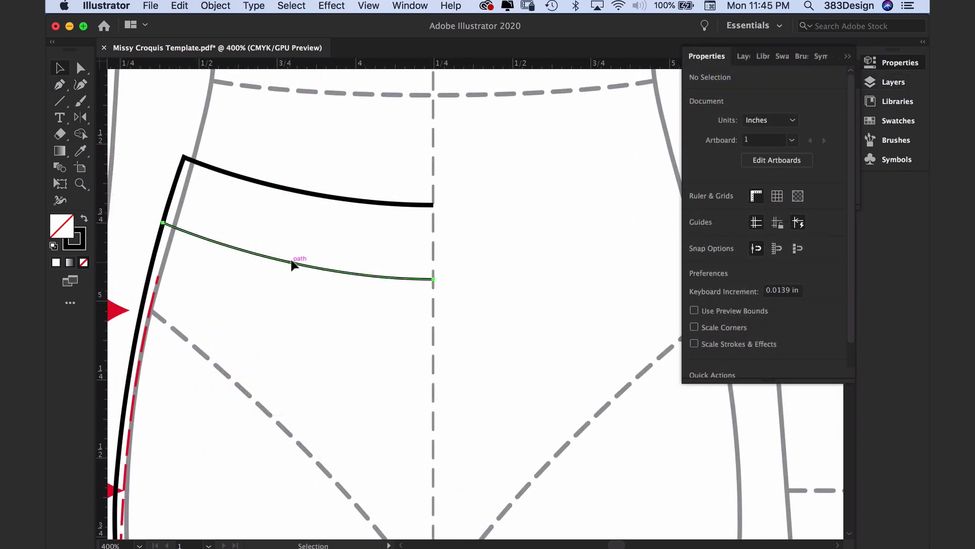
# - Duplicate the waistband seam just above itself and style the copy as a 0.5 pt dashed topstitch line
pyautogui.moveTo(292, 263); pyautogui.dragTo(293, 260)
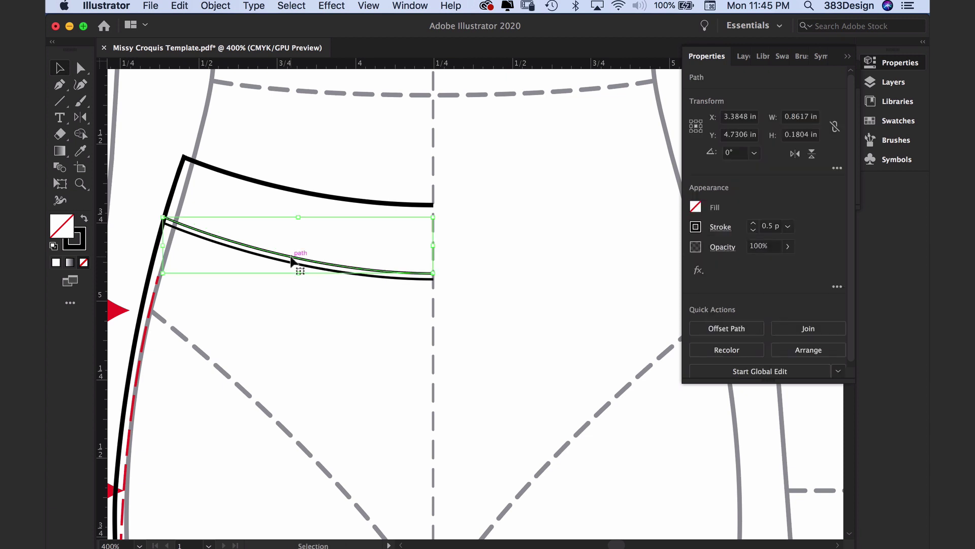
pyautogui.click(720, 226)
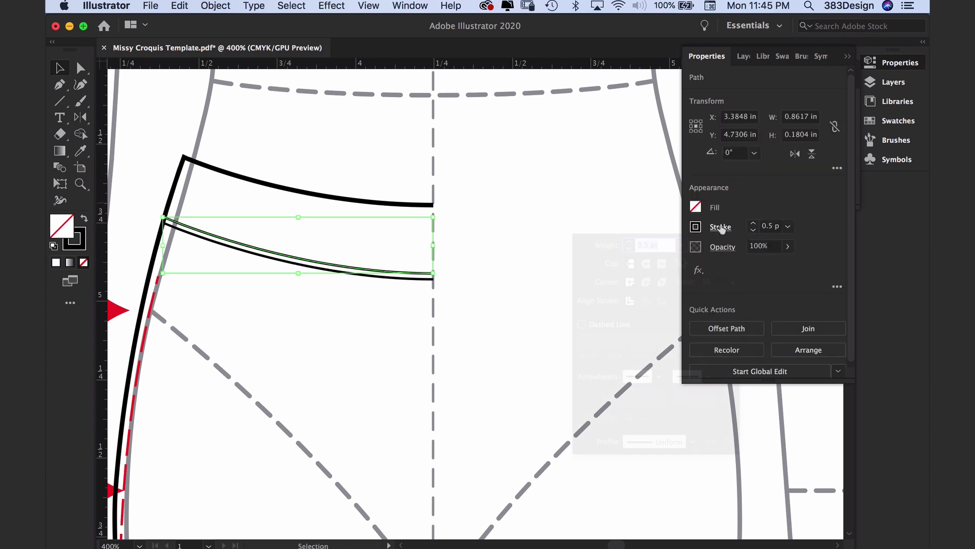
pyautogui.click(581, 324)
pyautogui.press('Tab')
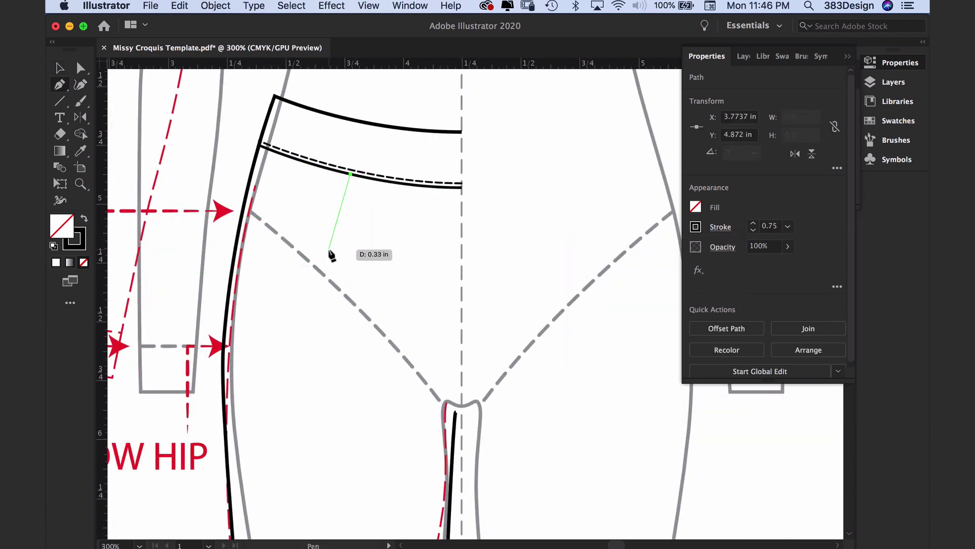
# - Draw a slightly curved dart about 0.35 in long down from the waistband seam, with a 0.75 pt stroke and Width Profile 4
pyautogui.moveTo(329, 254); pyautogui.dragTo(329, 260)
pyautogui.click(325, 293)
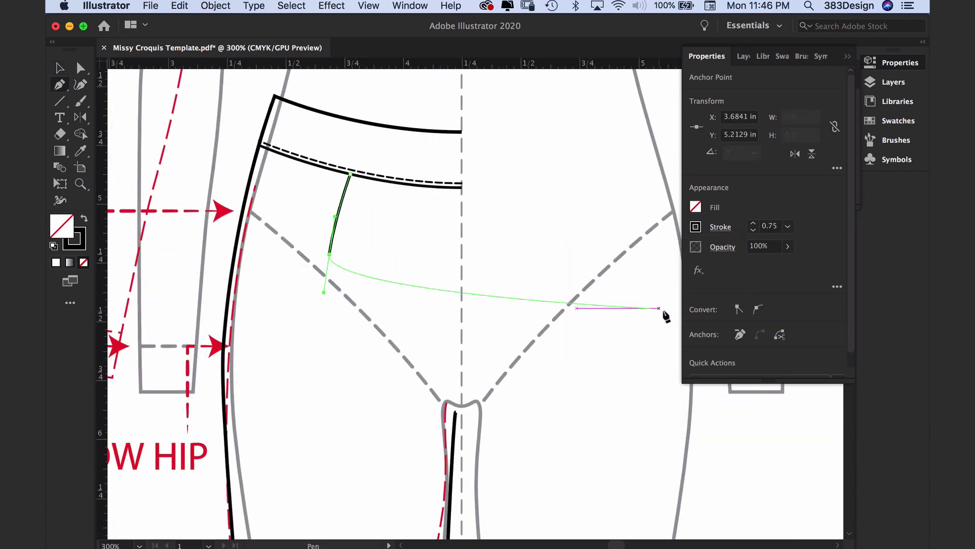
pyautogui.click(720, 227)
pyautogui.click(676, 445)
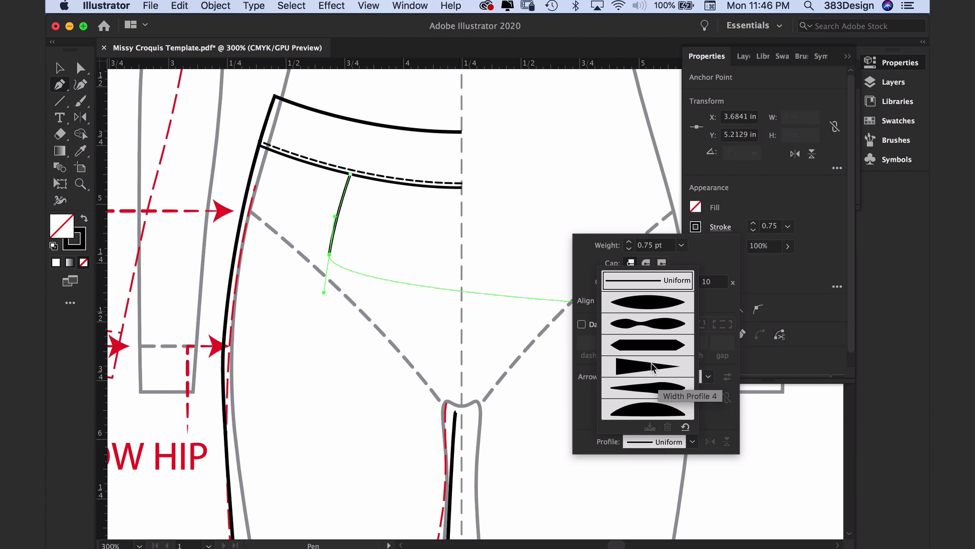
pyautogui.click(690, 398)
pyautogui.click(720, 227)
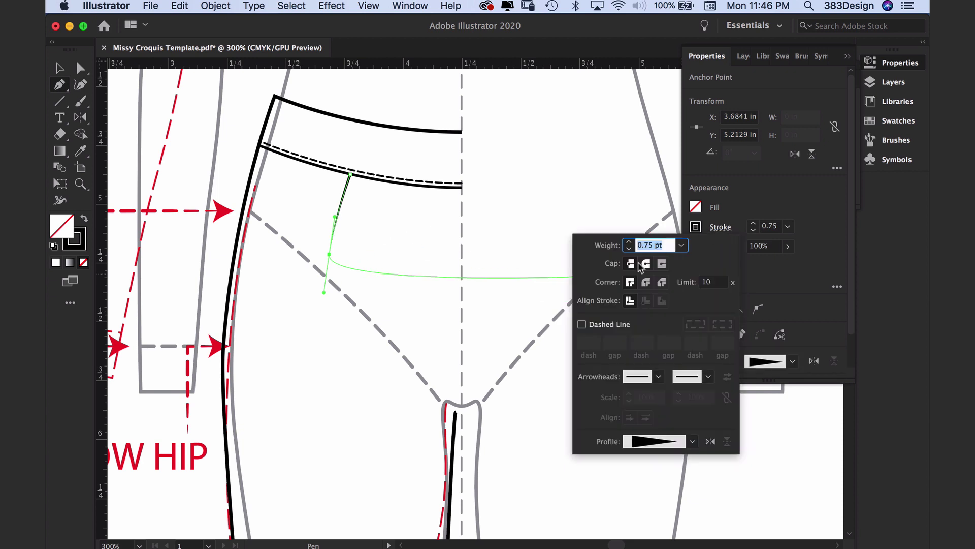
# - Duplicate the hemline 0.05 in above itself and style the copy as a 0.5 pt dashed line with round caps
pyautogui.moveTo(399, 285); pyautogui.dragTo(400, 265)
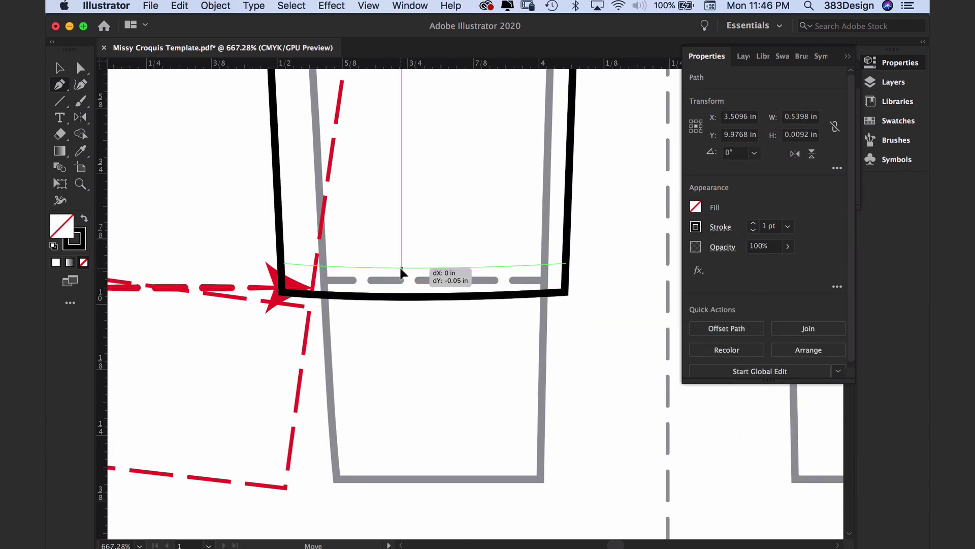
pyautogui.click(720, 227)
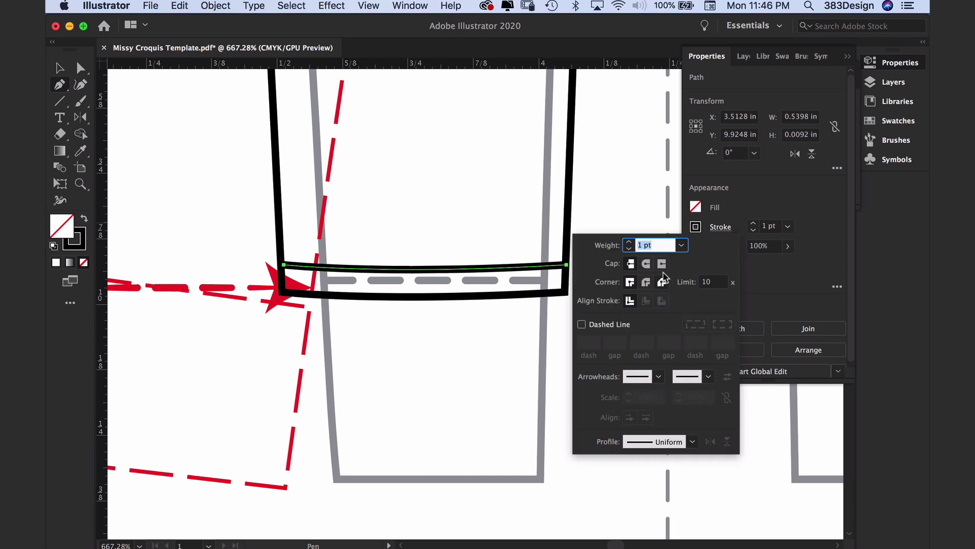
pyautogui.click(681, 244)
pyautogui.click(702, 279)
pyautogui.click(581, 324)
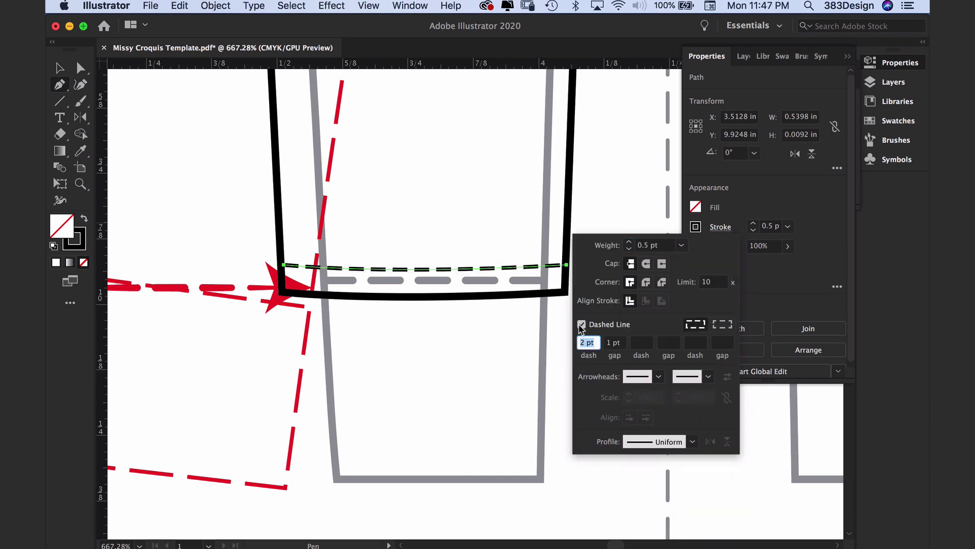
pyautogui.click(646, 266)
pyautogui.click(510, 331)
# - Select the entire half-pant drawing and reflect a copy across the croquis's vertical centre line
pyautogui.keyDown('super'); pyautogui.click(501, 217); pyautogui.keyUp('super')
pyautogui.keyDown('alt'); pyautogui.keyDown('super'); pyautogui.click(529, 221); pyautogui.keyUp('super'); pyautogui.keyUp('alt')
pyautogui.keyDown('alt'); pyautogui.keyDown('super'); pyautogui.click(531, 221); pyautogui.keyUp('super'); pyautogui.keyUp('alt')
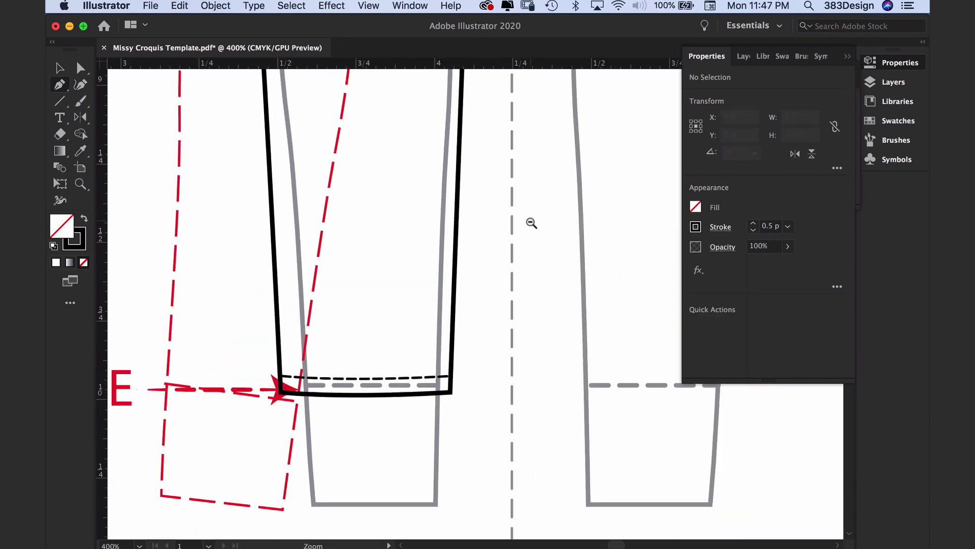
pyautogui.keyDown('alt'); pyautogui.keyDown('super'); pyautogui.click(528, 222); pyautogui.keyUp('super'); pyautogui.keyUp('alt')
pyautogui.keyDown('alt'); pyautogui.keyDown('super'); pyautogui.click(508, 224); pyautogui.keyUp('super'); pyautogui.keyUp('alt')
pyautogui.keyDown('alt'); pyautogui.keyDown('super'); pyautogui.click(471, 228); pyautogui.keyUp('super'); pyautogui.keyUp('alt')
pyautogui.keyDown('alt'); pyautogui.keyDown('super'); pyautogui.click(472, 228); pyautogui.keyUp('super'); pyautogui.keyUp('alt')
pyautogui.keyDown('alt'); pyautogui.keyDown('super'); pyautogui.click(470, 228); pyautogui.keyUp('super'); pyautogui.keyUp('alt')
pyautogui.press('super+a')
pyautogui.press('o')
pyautogui.click(453, 166)
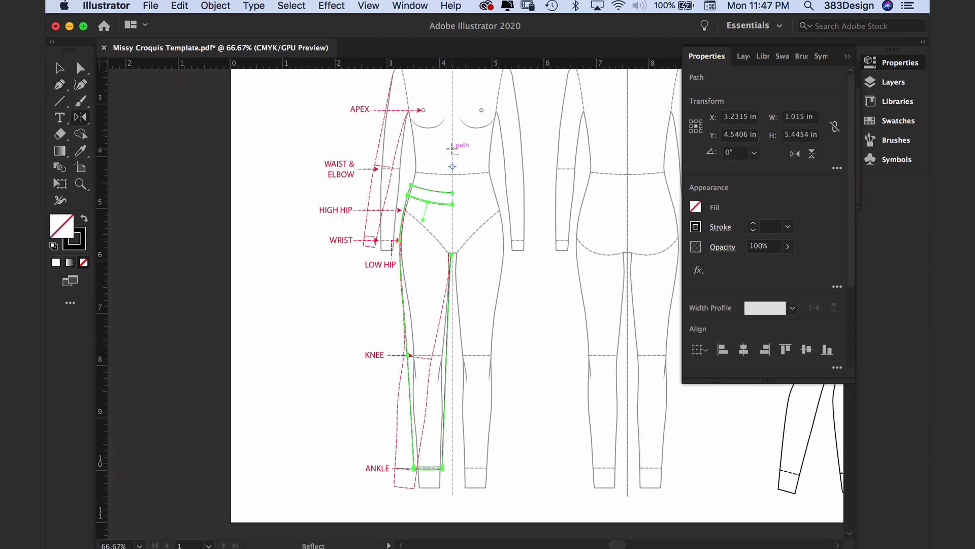
pyautogui.keyDown('alt'); pyautogui.click(452, 147); pyautogui.keyUp('alt')
pyautogui.click(413, 269)
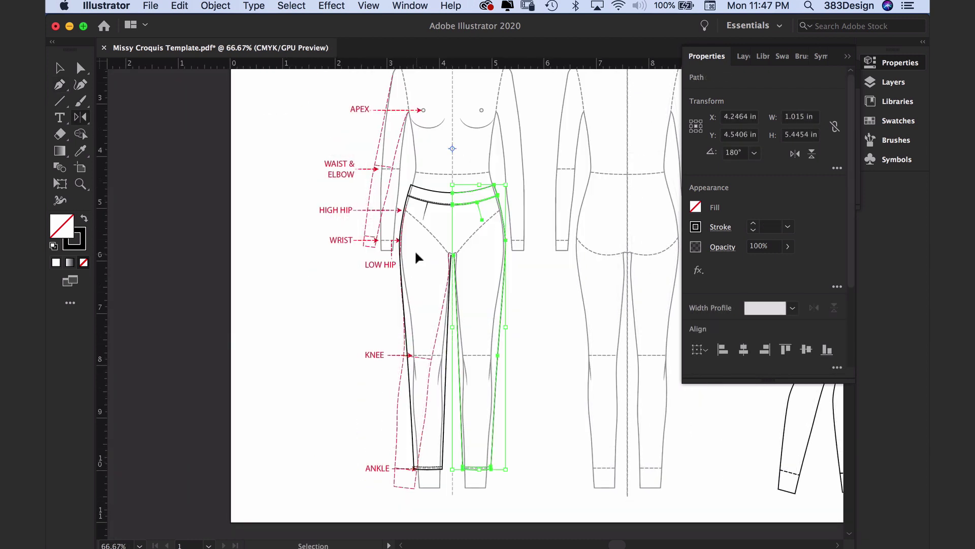
# - Join the mirrored halves' endpoints at the centre front along the waistline and waistband seam
pyautogui.press('shift+super+a')
pyautogui.moveTo(406, 162); pyautogui.dragTo(482, 273)
pyautogui.keyDown('super'); pyautogui.click(538, 277); pyautogui.keyUp('super')
pyautogui.moveTo(546, 287); pyautogui.dragTo(489, 280)
pyautogui.press('a')
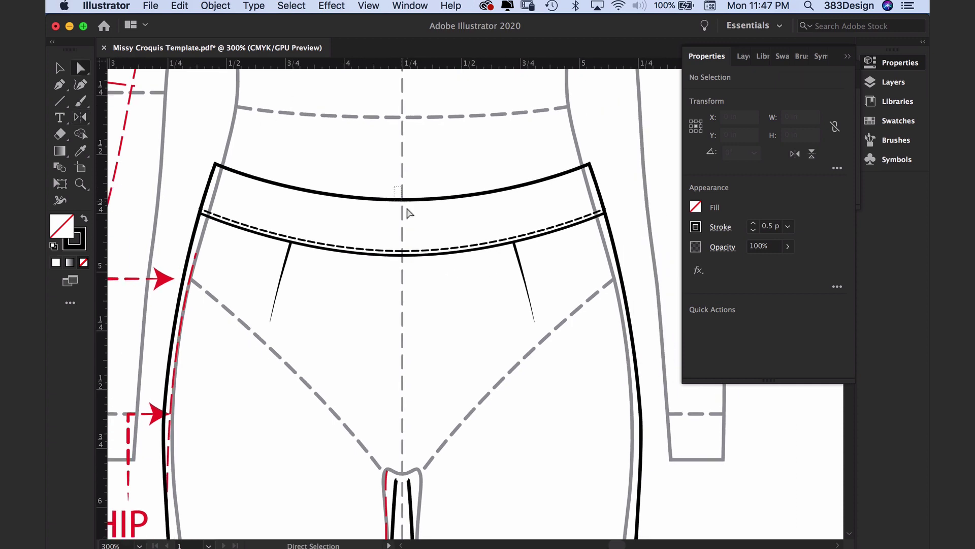
pyautogui.moveTo(407, 208); pyautogui.dragTo(415, 215)
pyautogui.press('super+j')
pyautogui.press('Return')
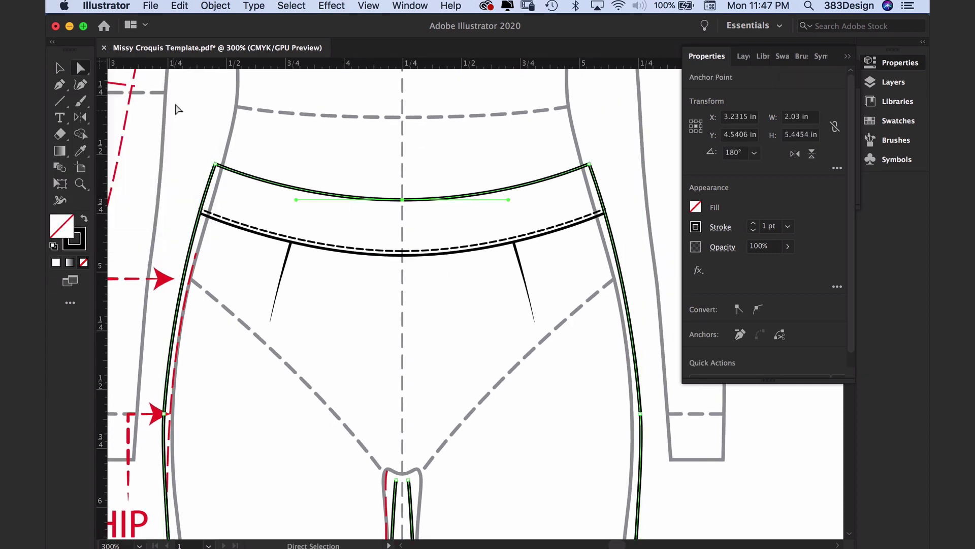
pyautogui.moveTo(425, 262); pyautogui.dragTo(424, 259)
# - Draw a crease line about 0.4 in wide at about 9.5° across the crotch, with a width profile tapered at both ends
pyautogui.moveTo(382, 396); pyautogui.dragTo(472, 390)
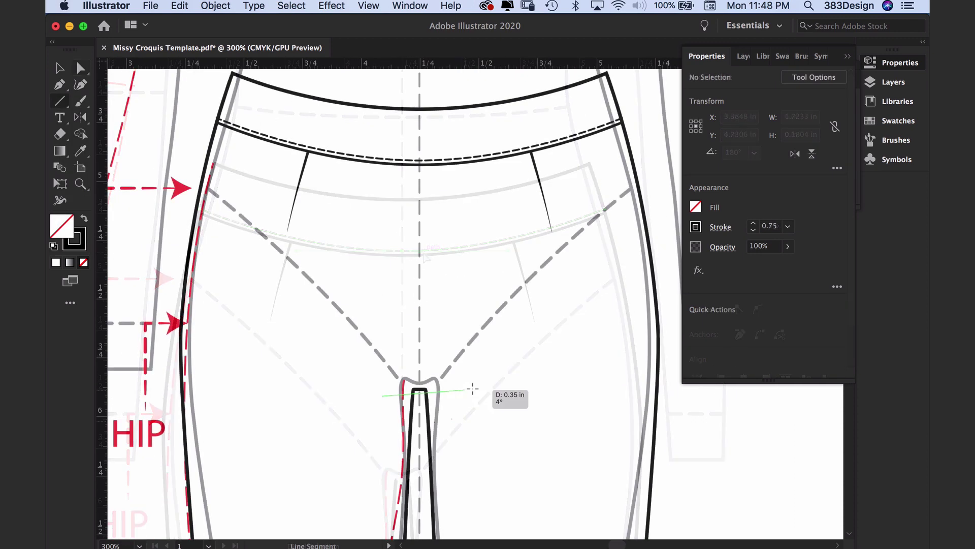
pyautogui.moveTo(473, 389)
pyautogui.mouseDown()
pyautogui.moveTo(484, 381)
pyautogui.moveTo(475, 380)
pyautogui.mouseUp()
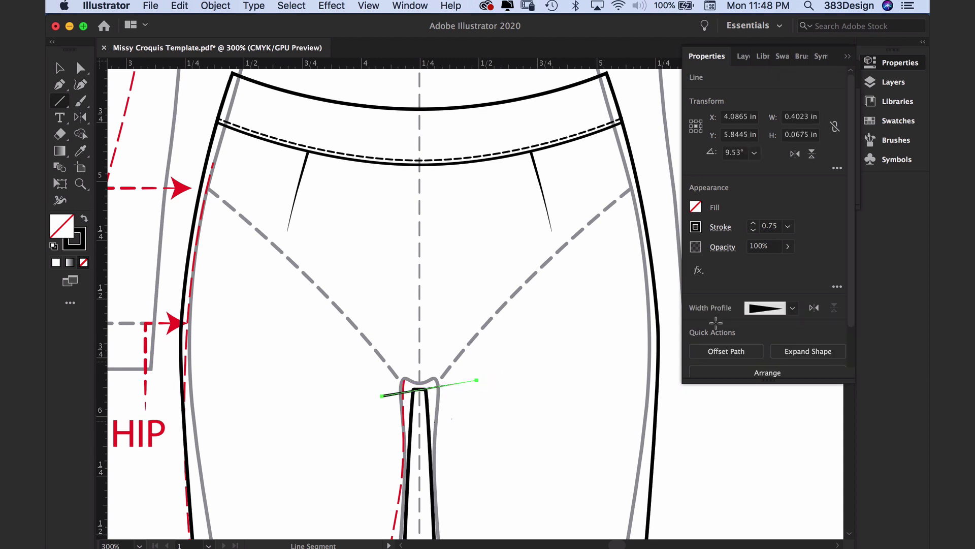
pyautogui.click(765, 311)
pyautogui.click(740, 352)
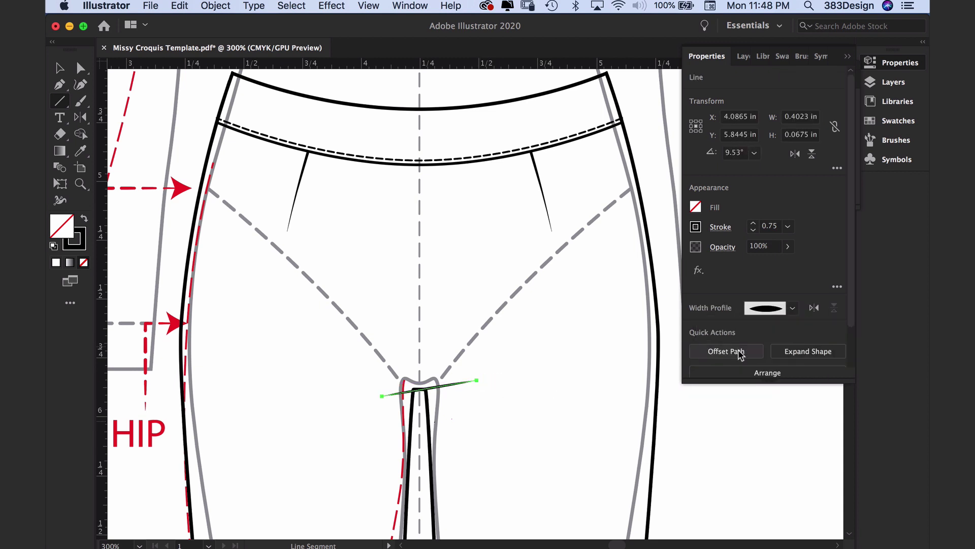
pyautogui.keyDown('super'); pyautogui.click(452, 416); pyautogui.keyUp('super')
# - Convert the crotch crease's upper endpoint to smooth, extend its handle nearly along the line, and set the stroke to 1 pt
pyautogui.keyDown('super'); pyautogui.click(474, 392); pyautogui.keyUp('super')
pyautogui.moveTo(488, 309); pyautogui.dragTo(475, 371)
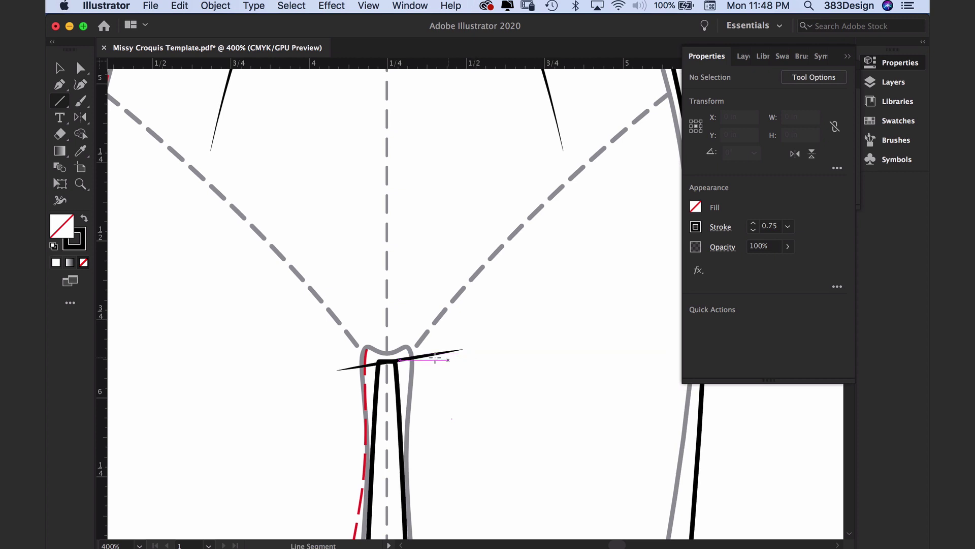
pyautogui.click(401, 361)
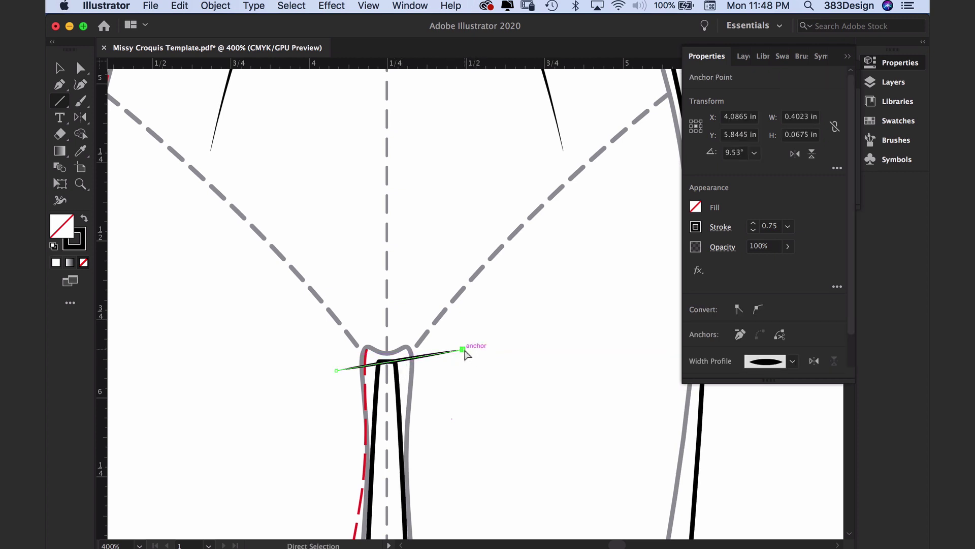
pyautogui.click(463, 351)
pyautogui.click(758, 308)
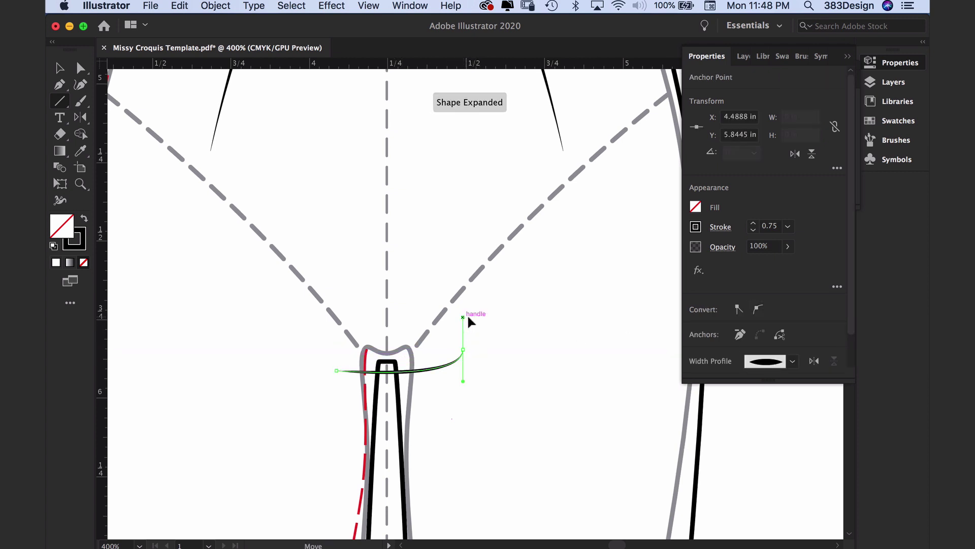
pyautogui.moveTo(469, 319); pyautogui.dragTo(539, 343)
pyautogui.moveTo(601, 342); pyautogui.dragTo(602, 343)
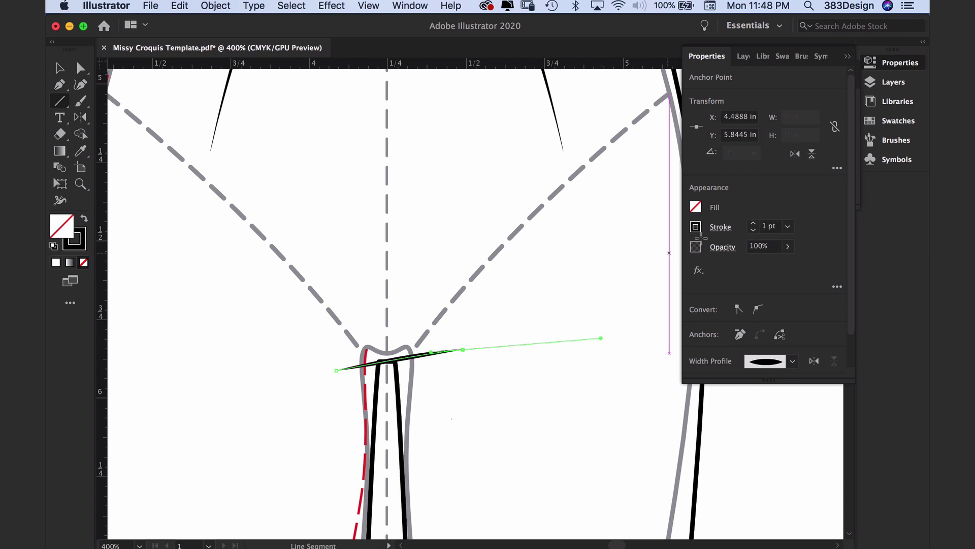
pyautogui.keyDown('super'); pyautogui.click(492, 284); pyautogui.keyUp('super')
pyautogui.moveTo(490, 280); pyautogui.dragTo(506, 350)
pyautogui.press('super+minus')
pyautogui.moveTo(550, 290); pyautogui.dragTo(518, 305)
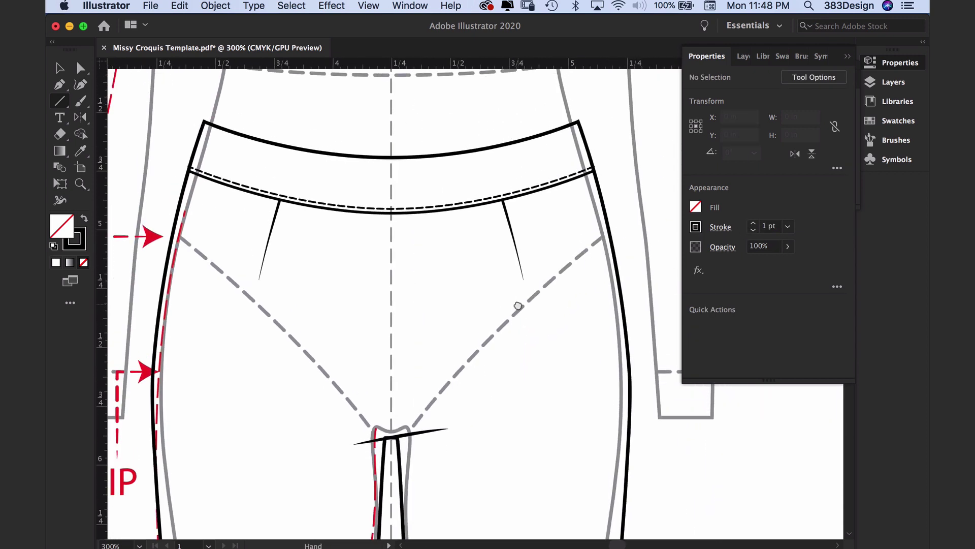
# - Draw a straight vertical 0.75 pt centre front line from the waistline to the crotch, slightly beside the croquis's centre line
pyautogui.click(322, 210)
pyautogui.click(374, 305)
pyautogui.click(59, 85)
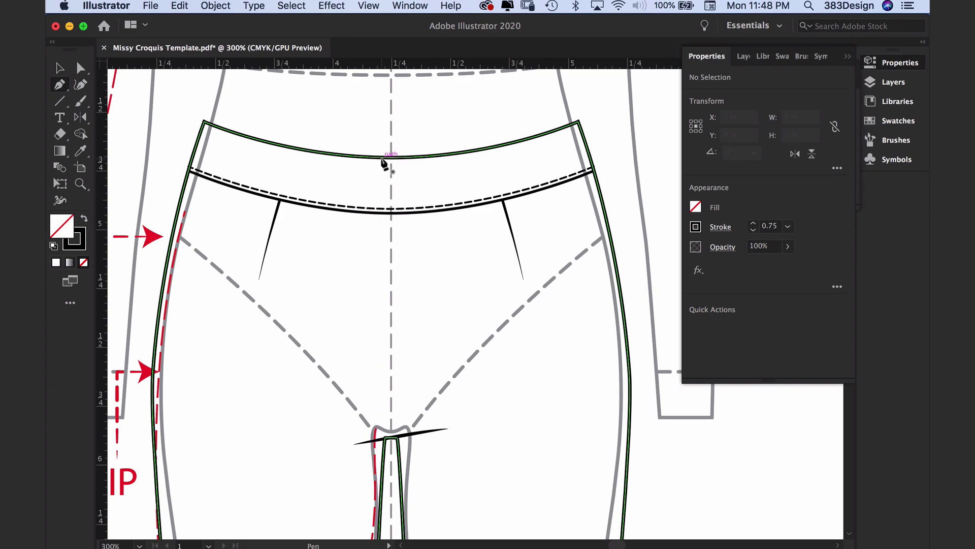
pyautogui.click(374, 158)
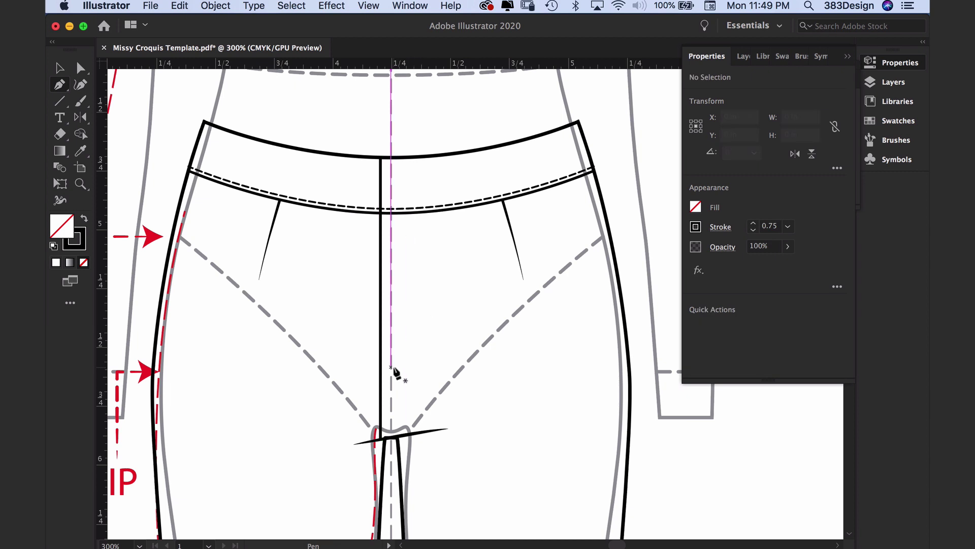
# - Draw J-shaped 0.5 pt dashed fly topstitching, about 0.5 in straight down from the waistband seam and curving into the centre front line
pyautogui.keyDown('super'); pyautogui.click(440, 206); pyautogui.keyUp('super')
pyautogui.keyDown('super'); pyautogui.click(433, 224); pyautogui.keyUp('super')
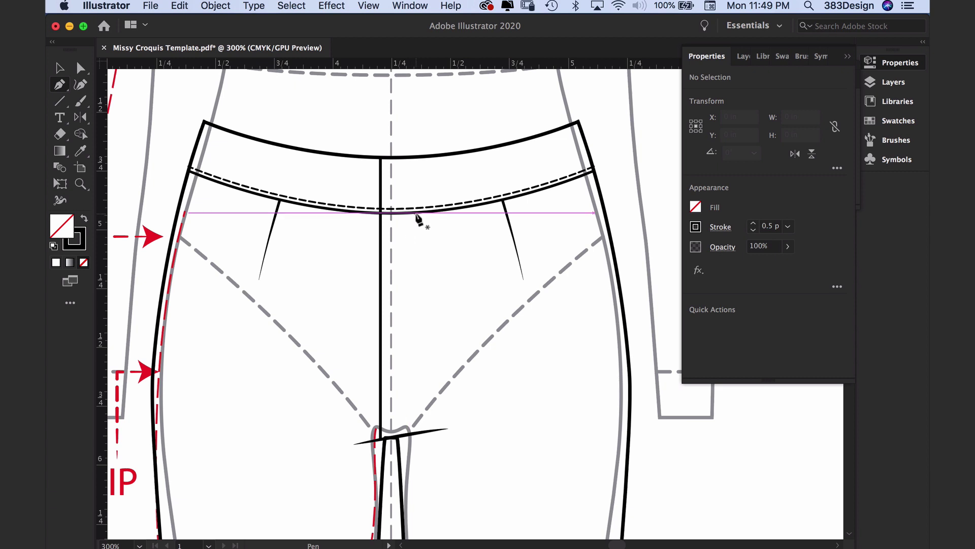
pyautogui.click(416, 214)
pyautogui.scroll(1, 412, 329)
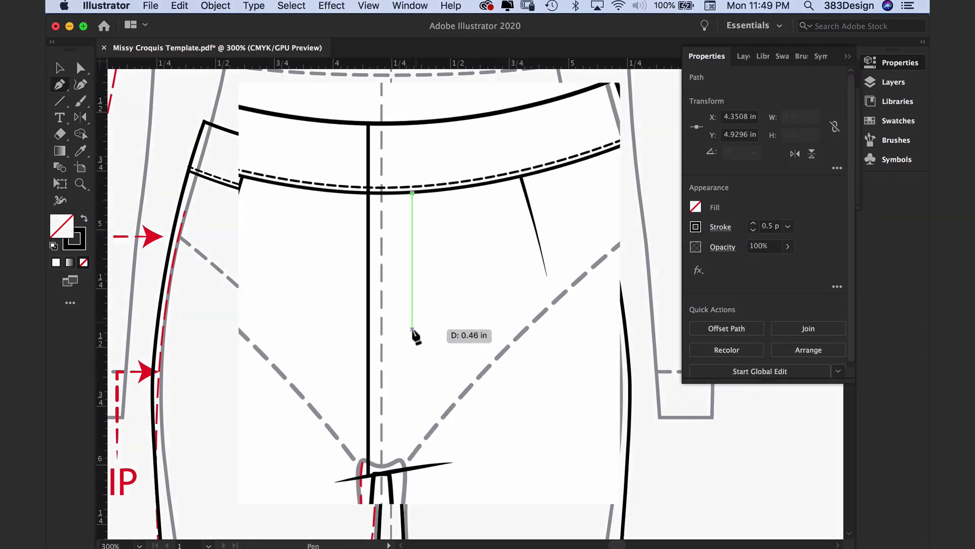
pyautogui.click(408, 343)
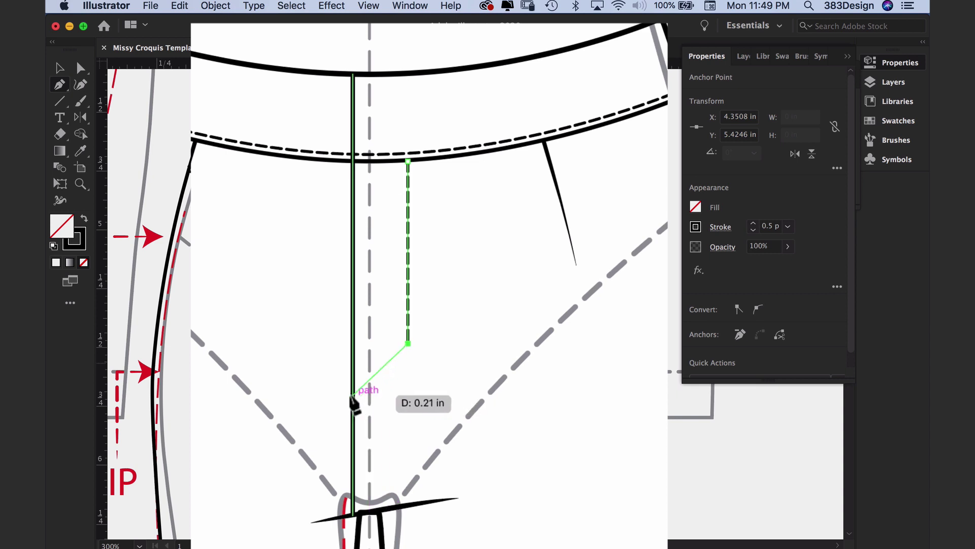
pyautogui.moveTo(353, 395)
pyautogui.mouseDown()
pyautogui.moveTo(334, 377)
pyautogui.moveTo(301, 395)
pyautogui.mouseUp()
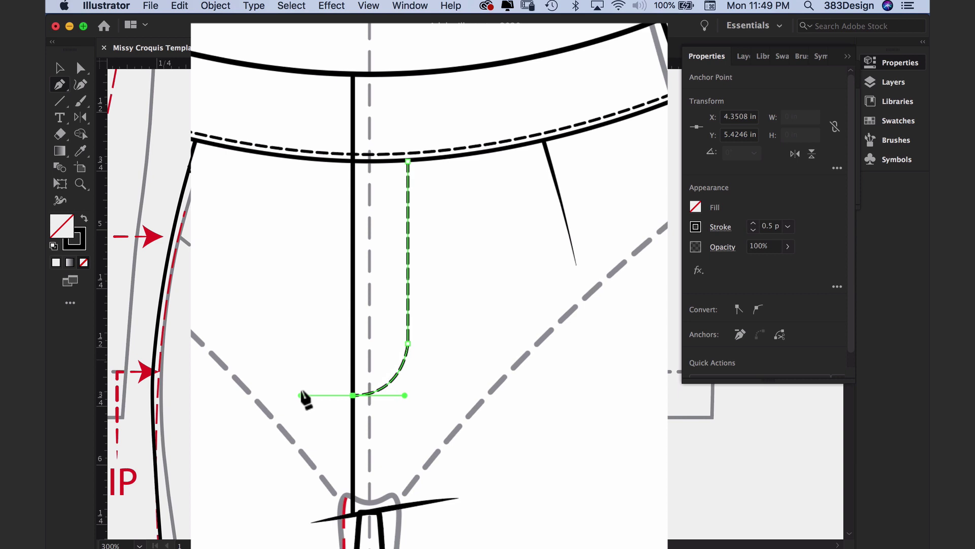
pyautogui.keyDown('super'); pyautogui.click(373, 319); pyautogui.keyUp('super')
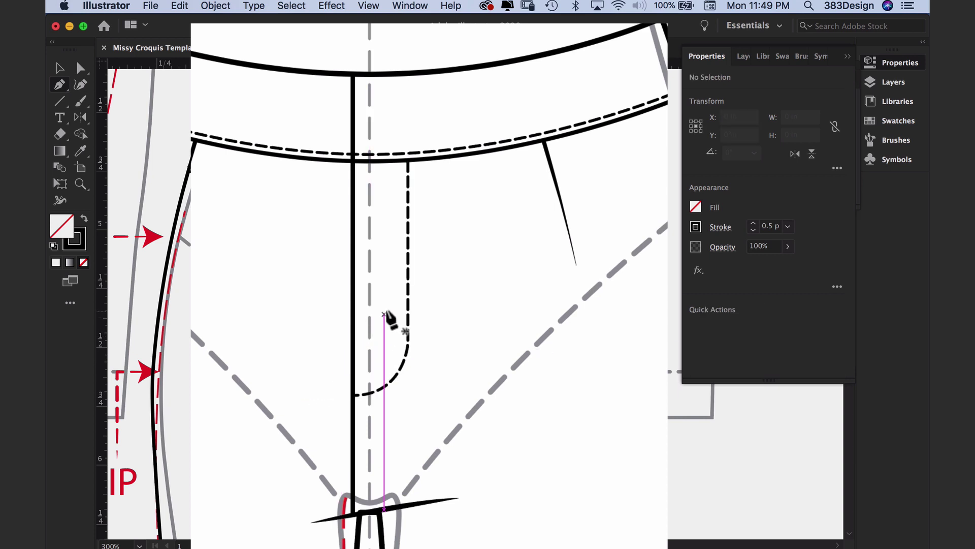
# - Add a vertical dashed topstitch line close beside the centre front line, using the waistband stitching's stroke style
pyautogui.moveTo(387, 295); pyautogui.dragTo(378, 329)
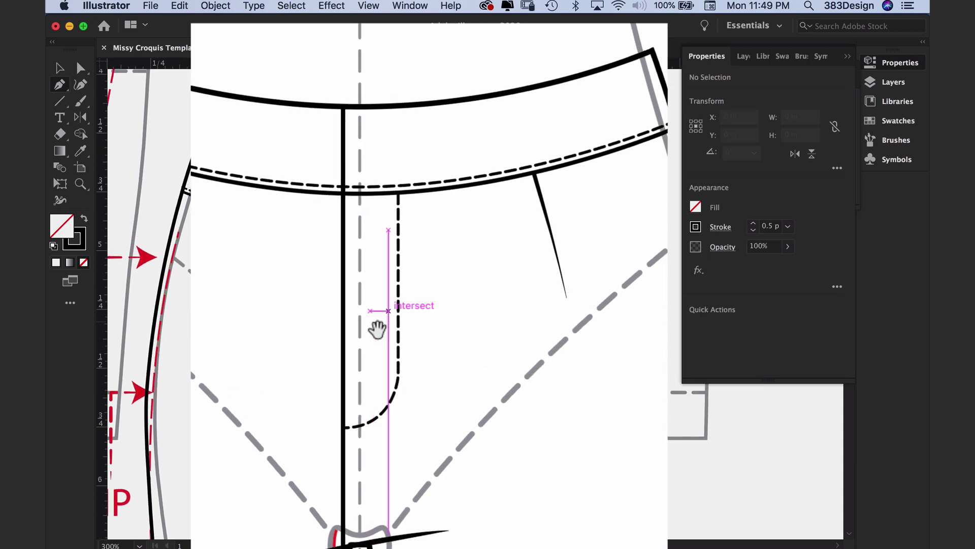
pyautogui.keyDown('super'); pyautogui.click(374, 324); pyautogui.keyUp('super')
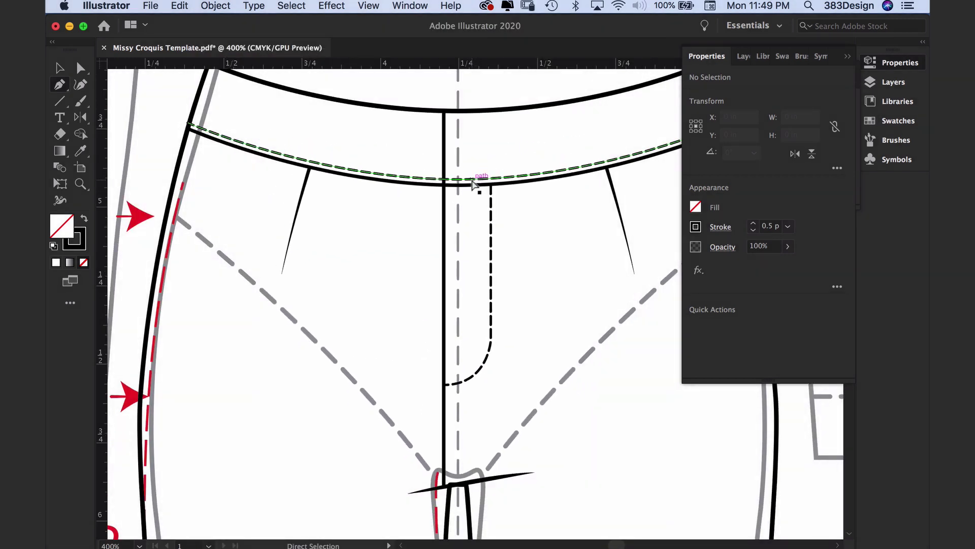
pyautogui.keyDown('super'); pyautogui.click(459, 179); pyautogui.keyUp('super')
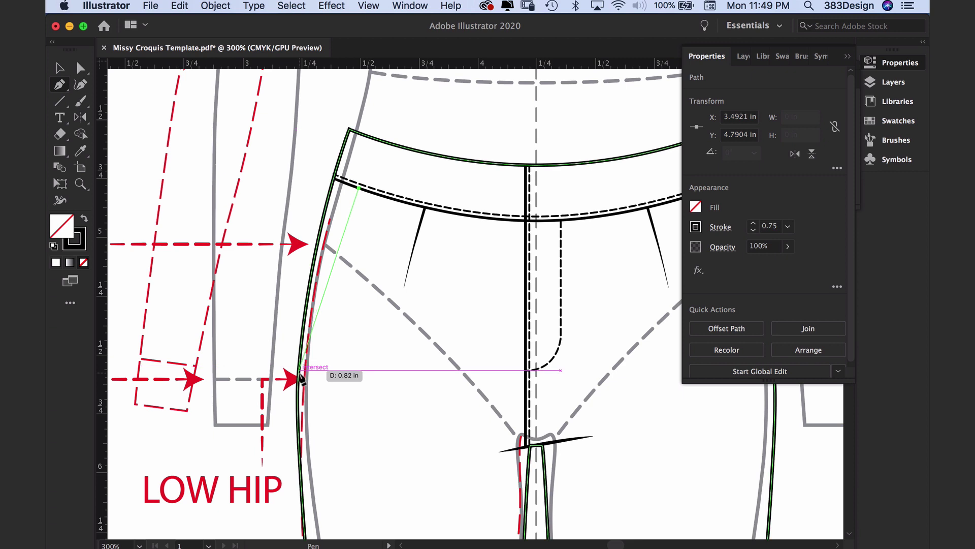
# - Draw a straight slanted 0.75 pt pocket opening from the waistband seam to the side outline at low hip level
pyautogui.click(298, 379)
pyautogui.keyDown('super'); pyautogui.click(387, 311); pyautogui.keyUp('super')
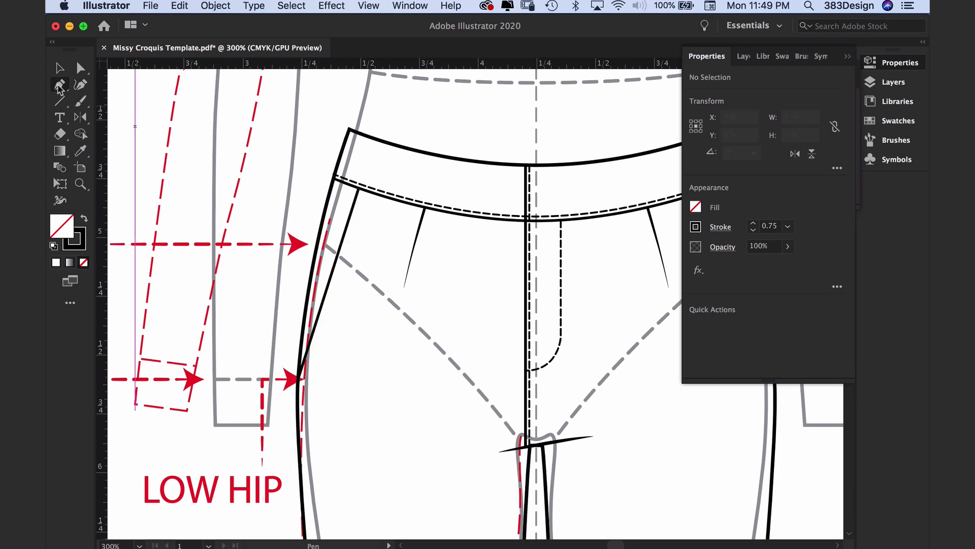
pyautogui.press('v')
pyautogui.moveTo(445, 405); pyautogui.dragTo(336, 403)
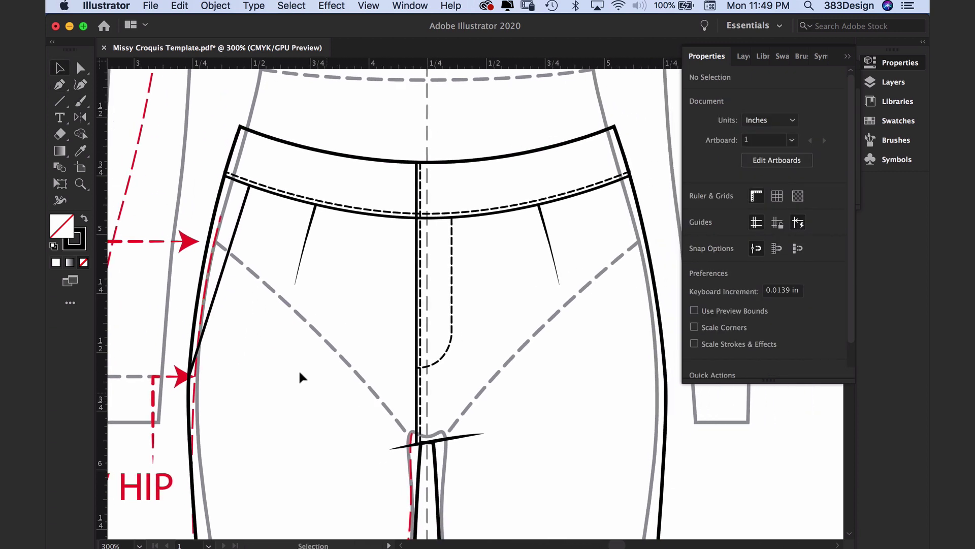
# - Add dashed topstitching beside the slanted pocket line and draw a short 0.75 pt bar tack at its lower end
pyautogui.click(227, 265)
pyautogui.click(241, 270)
pyautogui.moveTo(227, 270); pyautogui.dragTo(231, 274)
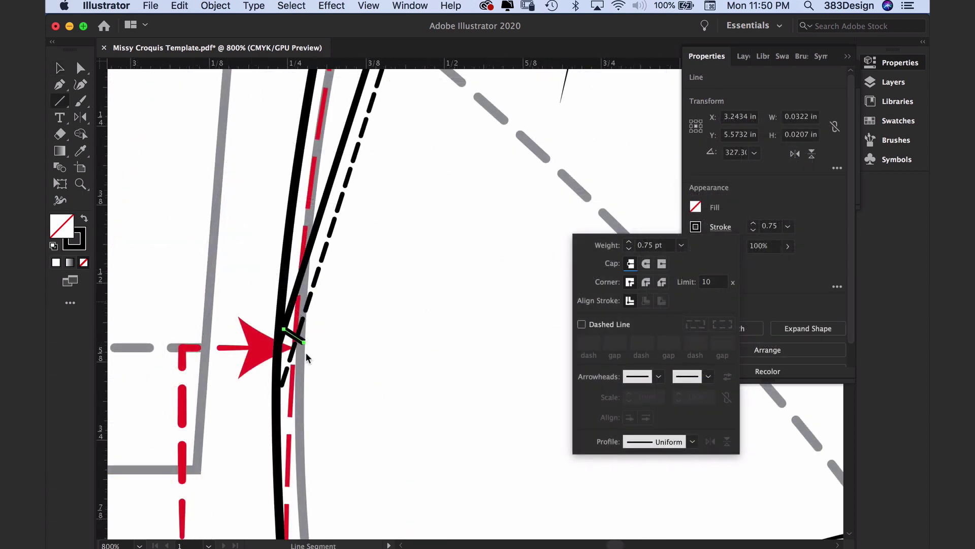
pyautogui.press('Escape')
pyautogui.press('\\')
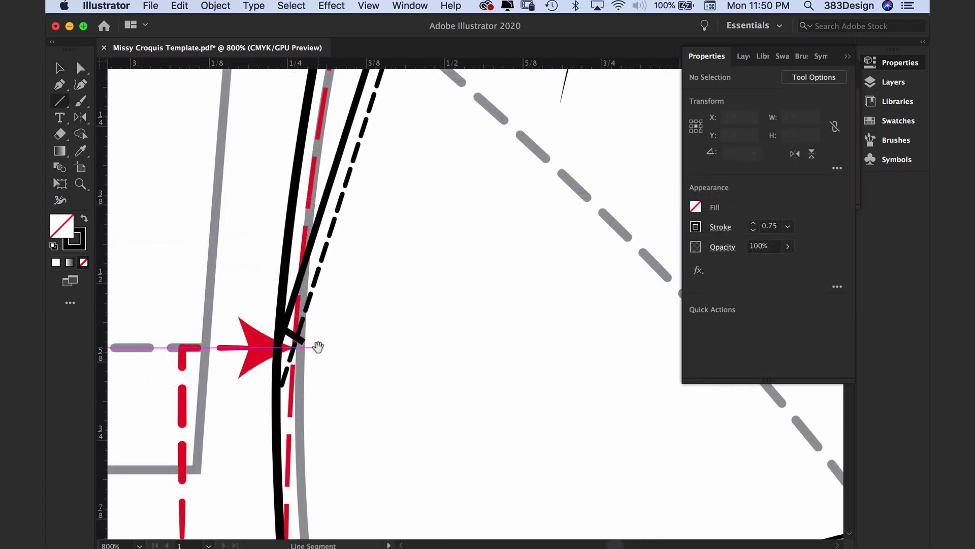
# - Shift the bar tack's inner endpoint slightly back onto the topstitching and set its stroke to 1.5 pt
pyautogui.keyDown('super'); pyautogui.click(324, 355); pyautogui.keyUp('super')
pyautogui.keyDown('super'); pyautogui.click(481, 343); pyautogui.keyUp('super')
pyautogui.moveTo(426, 226); pyautogui.dragTo(416, 217)
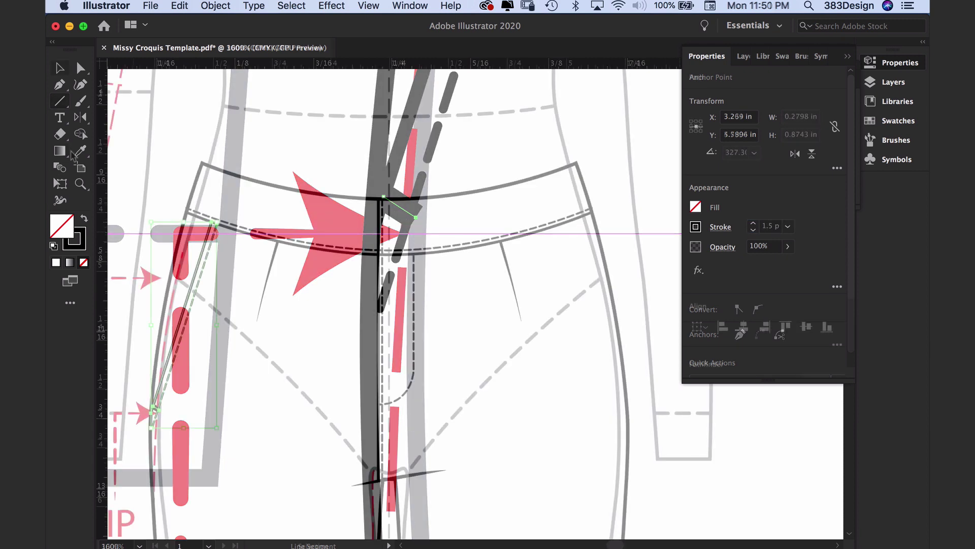
# - Reflect a copy of the pocket line, topstitching and bar tack vertically across the croquis's centre line
pyautogui.keyDown('alt'); pyautogui.click(389, 176); pyautogui.keyUp('alt')
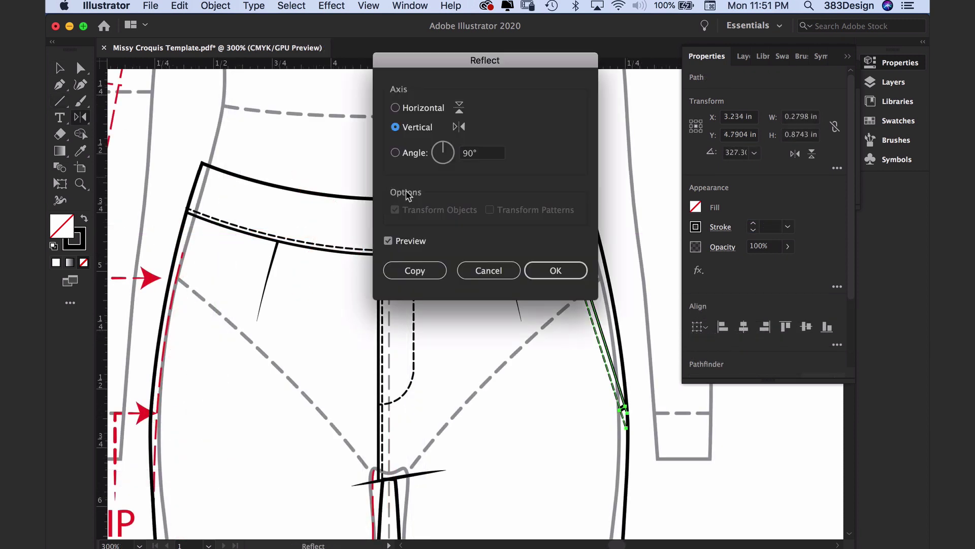
pyautogui.click(413, 270)
pyautogui.press('super+shift+a')
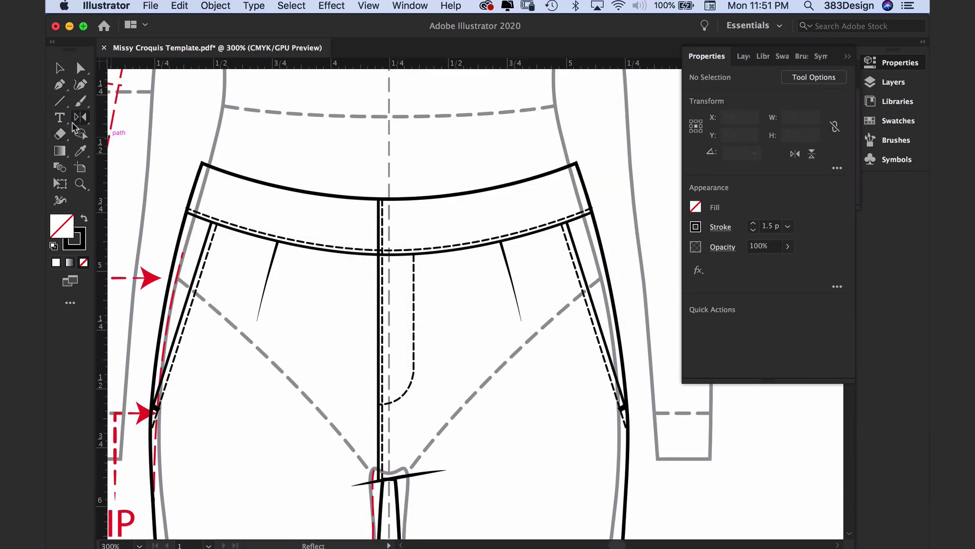
# - Draw a button circle about 0.06 in across on the waistband beside the centre front line
pyautogui.moveTo(61, 107); pyautogui.dragTo(129, 112)
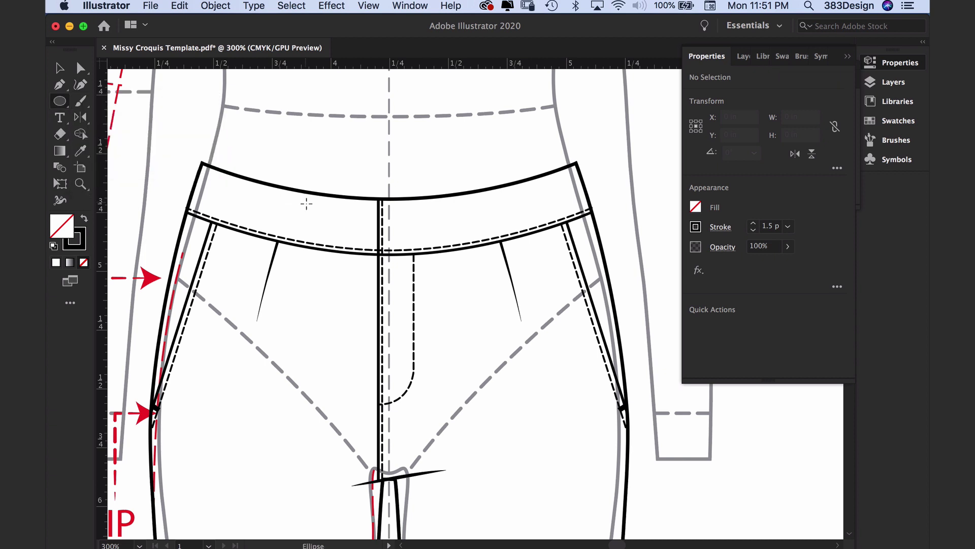
pyautogui.moveTo(389, 222); pyautogui.dragTo(396, 229)
pyautogui.keyDown('super'); pyautogui.doubleClick(381, 199); pyautogui.keyUp('super')
pyautogui.moveTo(574, 348); pyautogui.dragTo(525, 338)
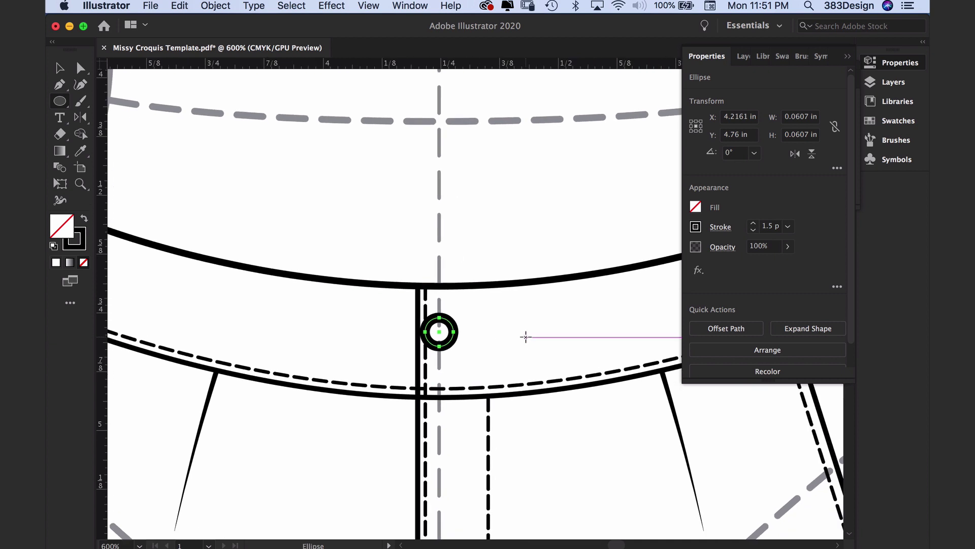
# - Give the button a white fill and 0.5 pt black stroke, add a narrow pointed buttonhole, and place a grouped copy below
pyautogui.press('d')
pyautogui.moveTo(438, 330)
pyautogui.mouseDown()
pyautogui.moveTo(366, 283)
pyautogui.moveTo(370, 348)
pyautogui.mouseUp()
pyautogui.press('super+plus')
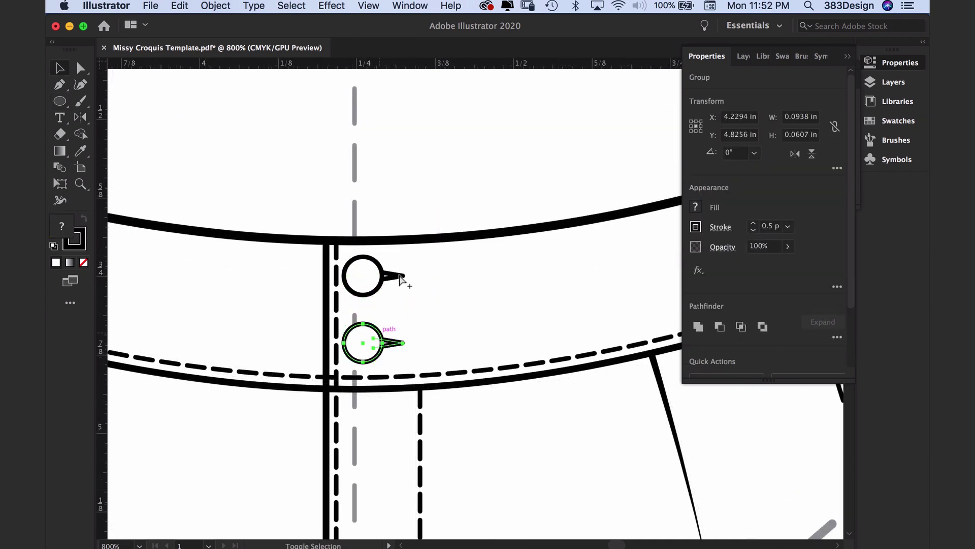
pyautogui.click(446, 326)
# - Review the front pants flat as a whole with its pockets, fly and waistband buttons
pyautogui.keyDown('alt'); pyautogui.keyDown('super'); pyautogui.click(451, 372); pyautogui.keyUp('super'); pyautogui.keyUp('alt')
pyautogui.keyDown('alt'); pyautogui.keyDown('super'); pyautogui.click(457, 358); pyautogui.keyUp('super'); pyautogui.keyUp('alt')
pyautogui.keyDown('alt'); pyautogui.keyDown('super'); pyautogui.click(458, 334); pyautogui.keyUp('super'); pyautogui.keyUp('alt')
pyautogui.keyDown('alt'); pyautogui.keyDown('super'); pyautogui.click(459, 332); pyautogui.keyUp('super'); pyautogui.keyUp('alt')
pyautogui.keyDown('alt'); pyautogui.keyDown('super'); pyautogui.click(462, 327); pyautogui.keyUp('super'); pyautogui.keyUp('alt')
pyautogui.moveTo(513, 329); pyautogui.dragTo(425, 326)
pyautogui.keyDown('alt'); pyautogui.keyDown('super'); pyautogui.click(454, 326); pyautogui.keyUp('super'); pyautogui.keyUp('alt')
pyautogui.moveTo(453, 452); pyautogui.dragTo(469, 416)
# - Copy the pants' outer outline and paste the copy in front in the same place
pyautogui.keyDown('super'); pyautogui.click(448, 295); pyautogui.keyUp('super')
pyautogui.keyDown('super'); pyautogui.click(448, 295); pyautogui.keyUp('super')
pyautogui.keyDown('super'); pyautogui.click(461, 244); pyautogui.keyUp('super')
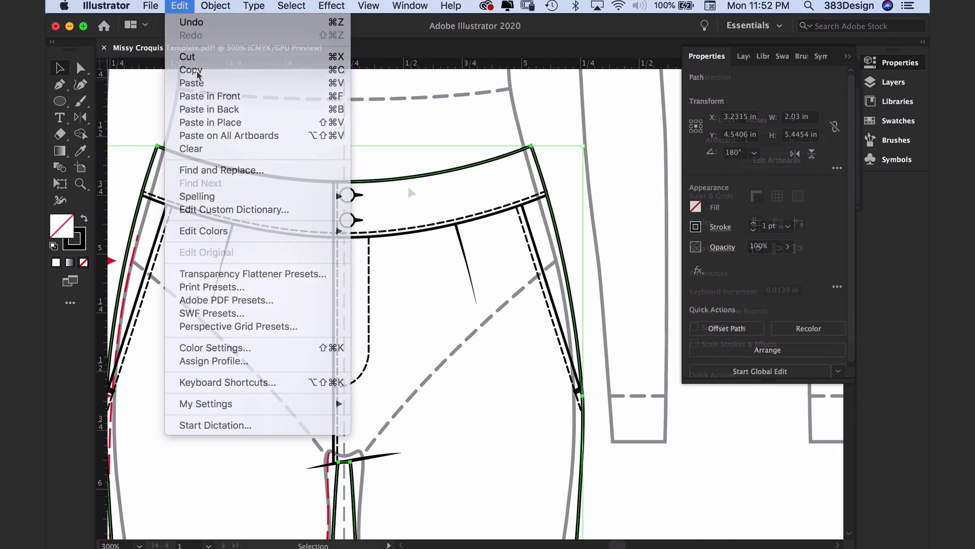
pyautogui.click(193, 70)
pyautogui.click(181, 7)
pyautogui.click(209, 96)
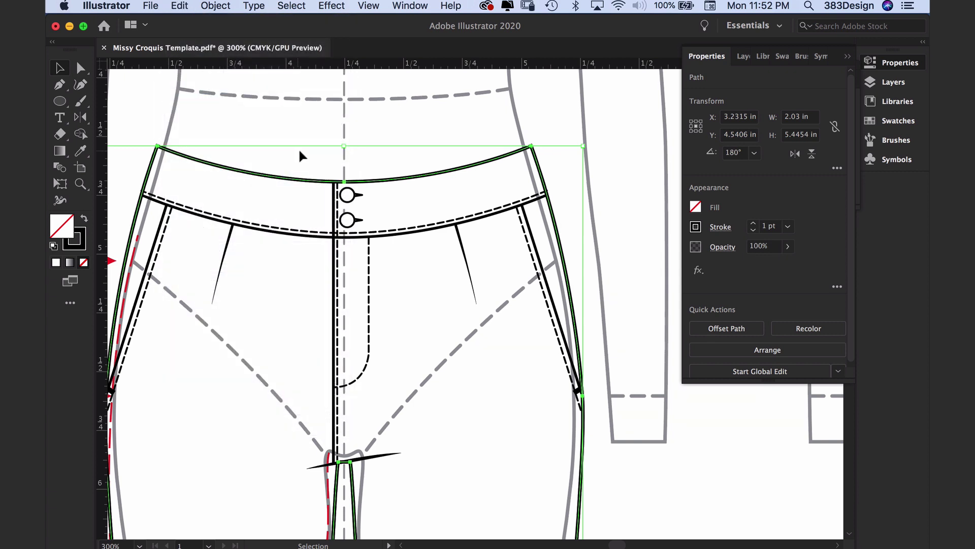
pyautogui.click(299, 147)
# - Raise the copied outline's centre waist anchor to form a shallow back waistline and fill the copy with White
pyautogui.click(82, 69)
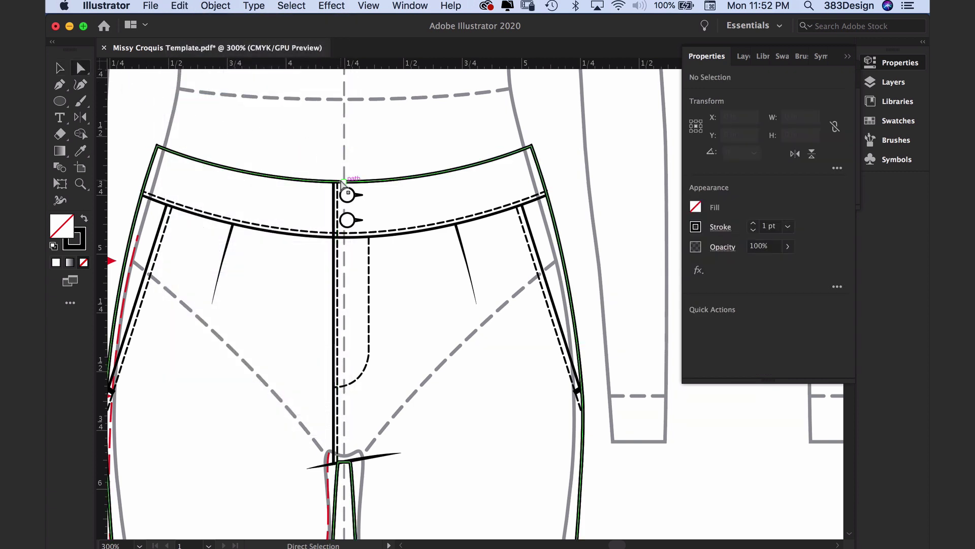
pyautogui.moveTo(339, 182); pyautogui.dragTo(339, 155)
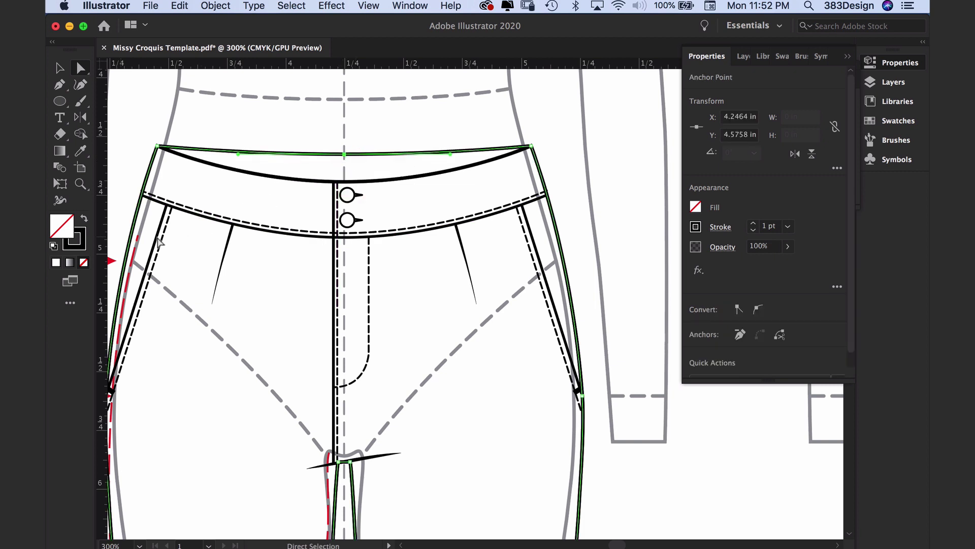
pyautogui.click(695, 207)
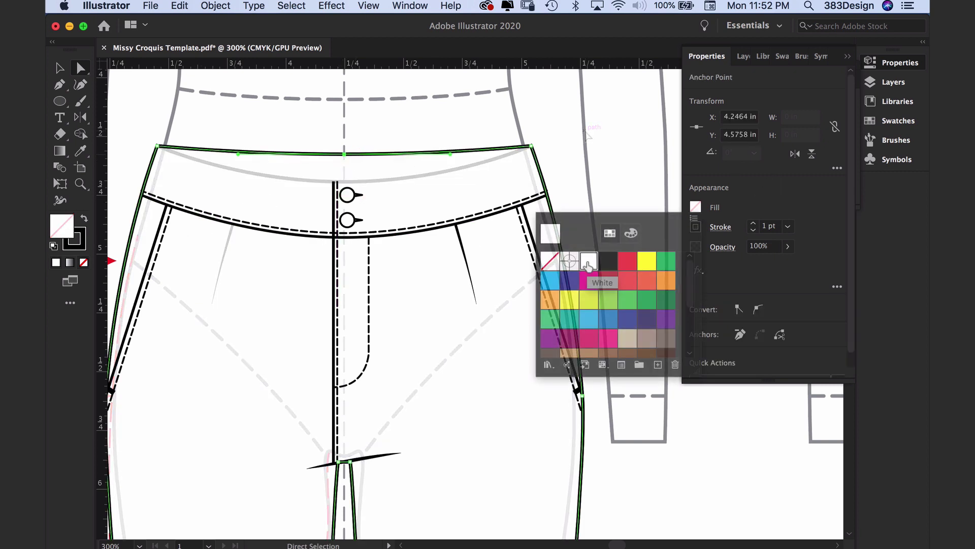
pyautogui.click(557, 258)
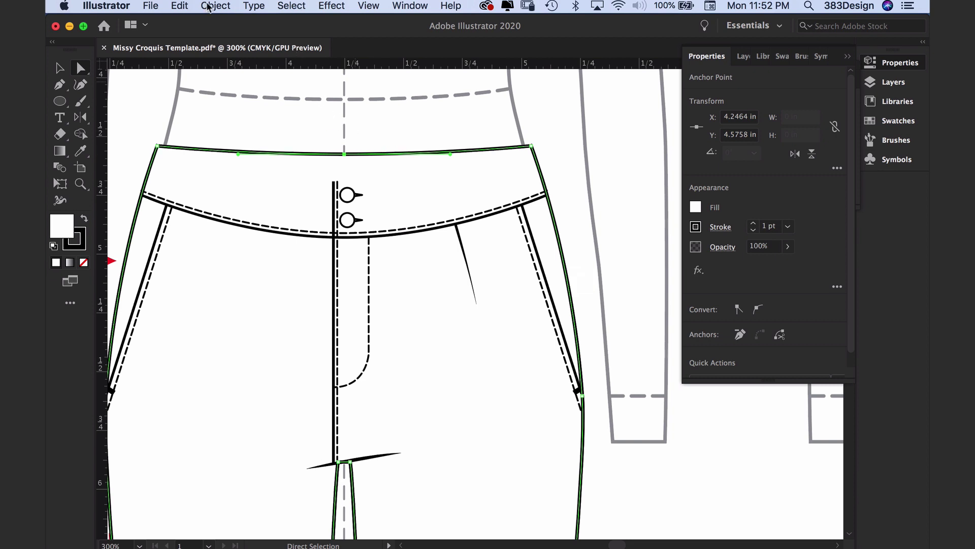
# - Send the white-filled back outline behind all the other pants lines
pyautogui.click(260, 183)
pyautogui.click(215, 6)
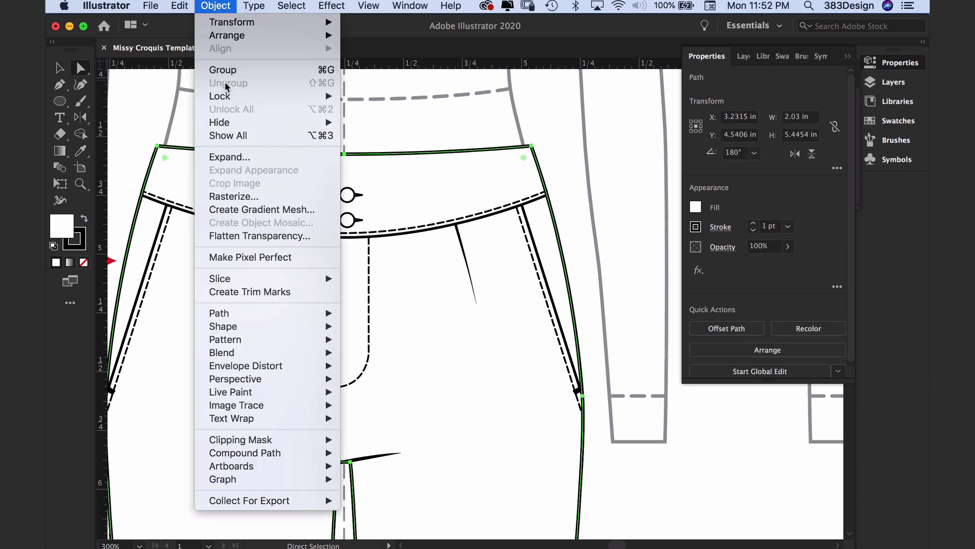
pyautogui.moveTo(230, 37)
pyautogui.click(438, 81)
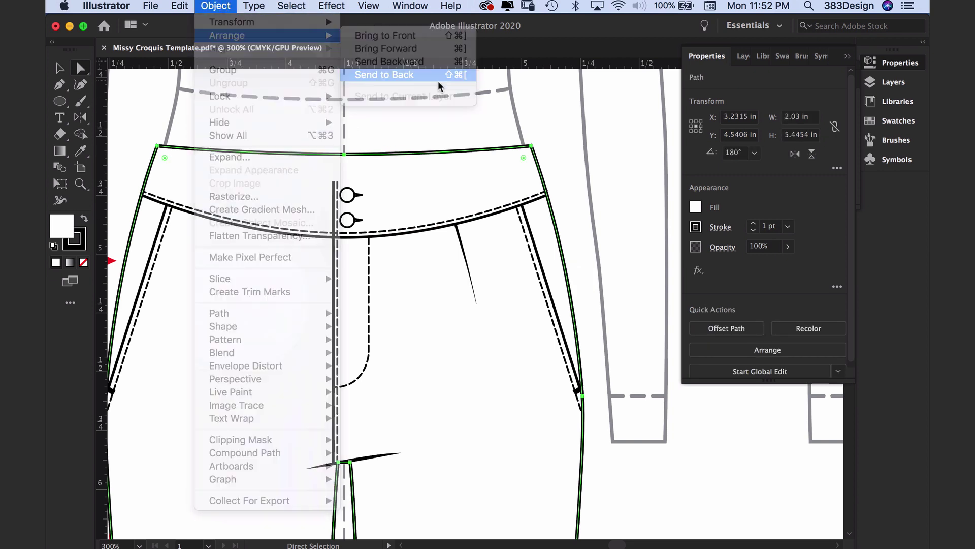
pyautogui.click(427, 127)
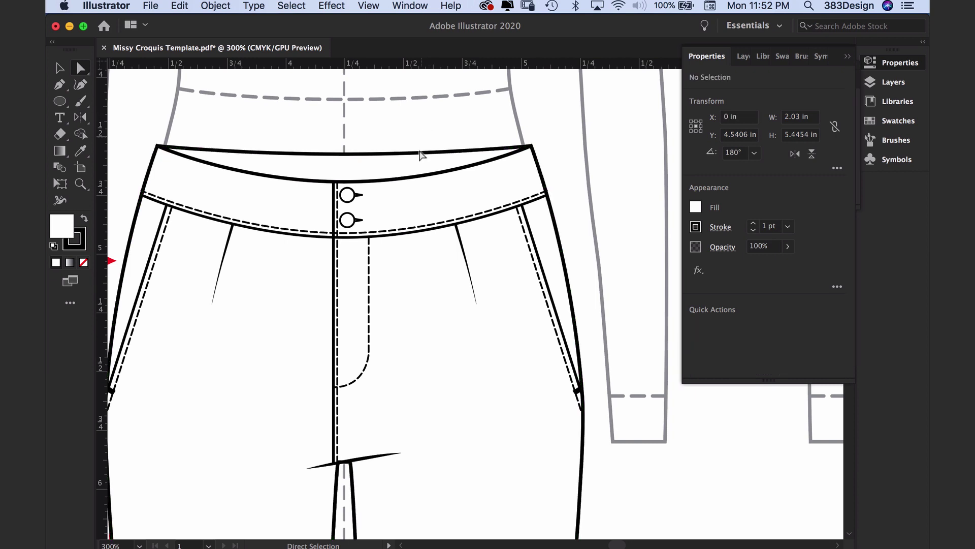
# - Fill the original front outline with white and check the legs down to the hems
pyautogui.click(401, 179)
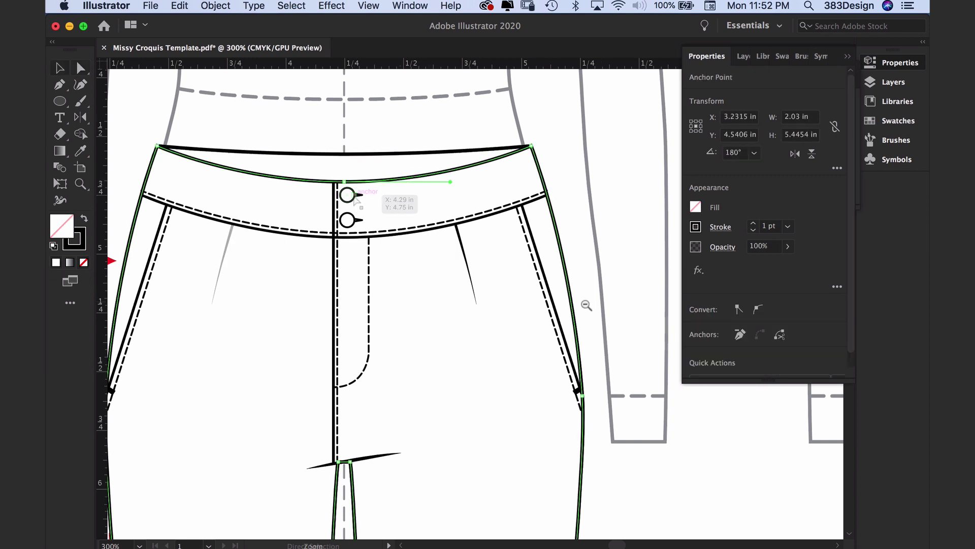
pyautogui.keyDown('alt'); pyautogui.keyDown('super'); pyautogui.click(569, 314); pyautogui.keyUp('super'); pyautogui.keyUp('alt')
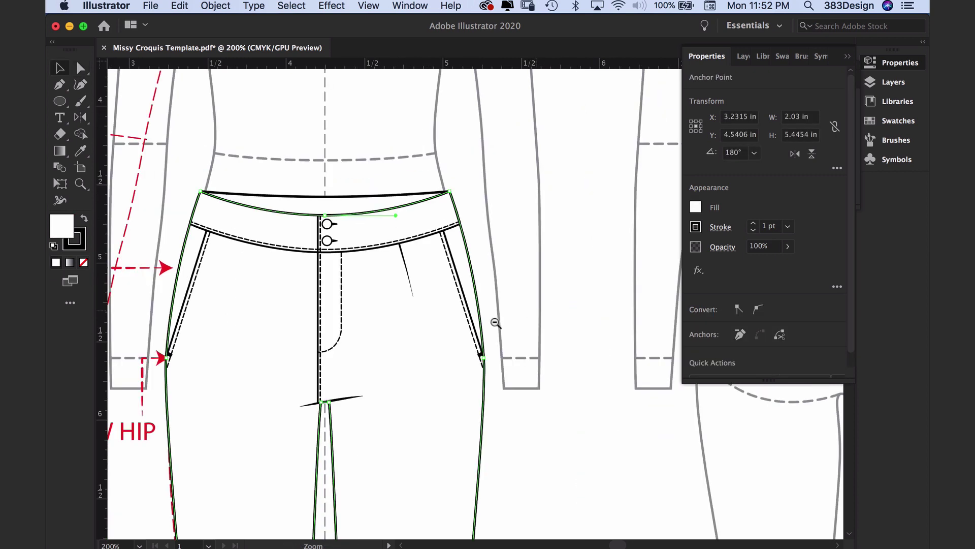
pyautogui.keyDown('alt'); pyautogui.keyDown('super'); pyautogui.click(479, 333); pyautogui.keyUp('super'); pyautogui.keyUp('alt')
pyautogui.moveTo(438, 348); pyautogui.dragTo(498, 145)
pyautogui.keyDown('alt'); pyautogui.keyDown('super'); pyautogui.click(469, 269); pyautogui.keyUp('super'); pyautogui.keyUp('alt')
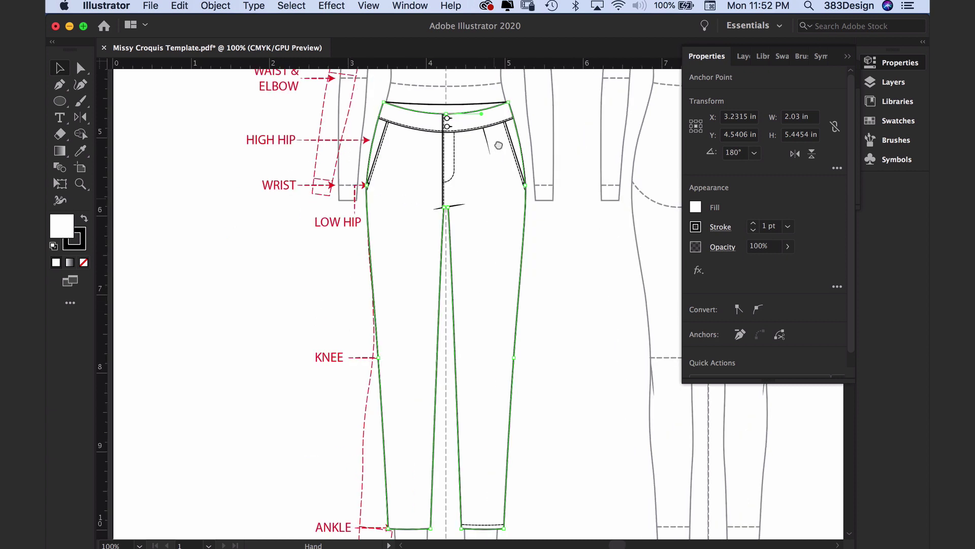
pyautogui.moveTo(498, 145); pyautogui.dragTo(490, 120)
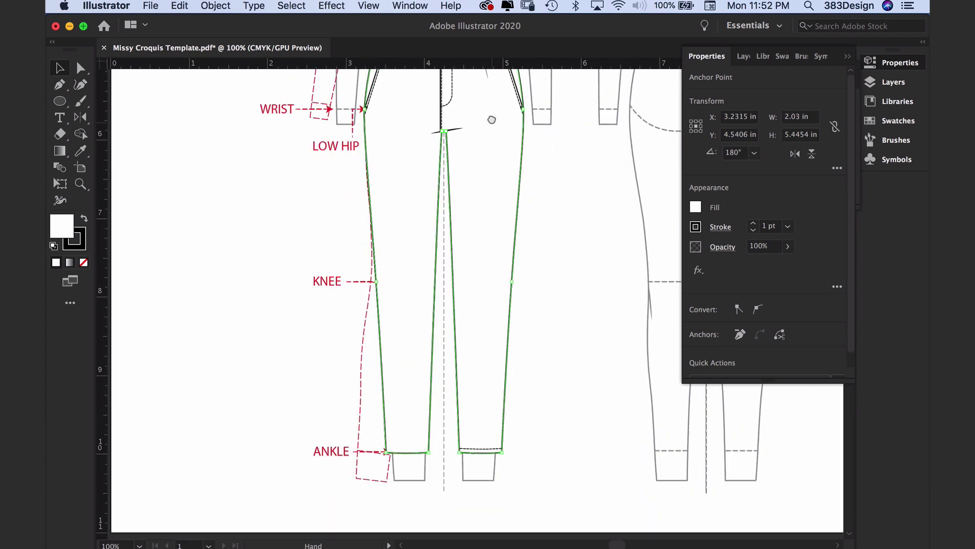
pyautogui.moveTo(487, 294); pyautogui.dragTo(464, 342)
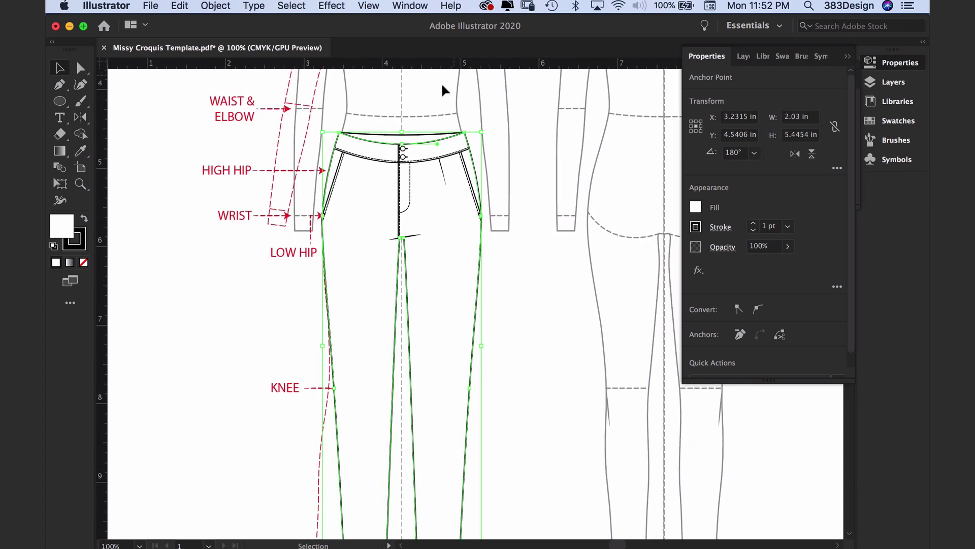
# - Send the front and back outlines together to the back, behind the darts and other details
pyautogui.rightClick(447, 149)
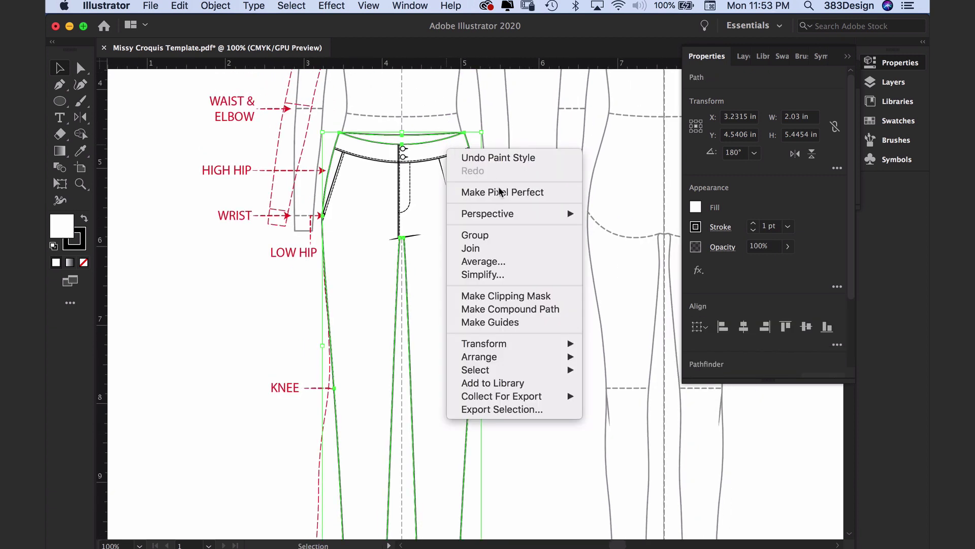
pyautogui.moveTo(507, 359)
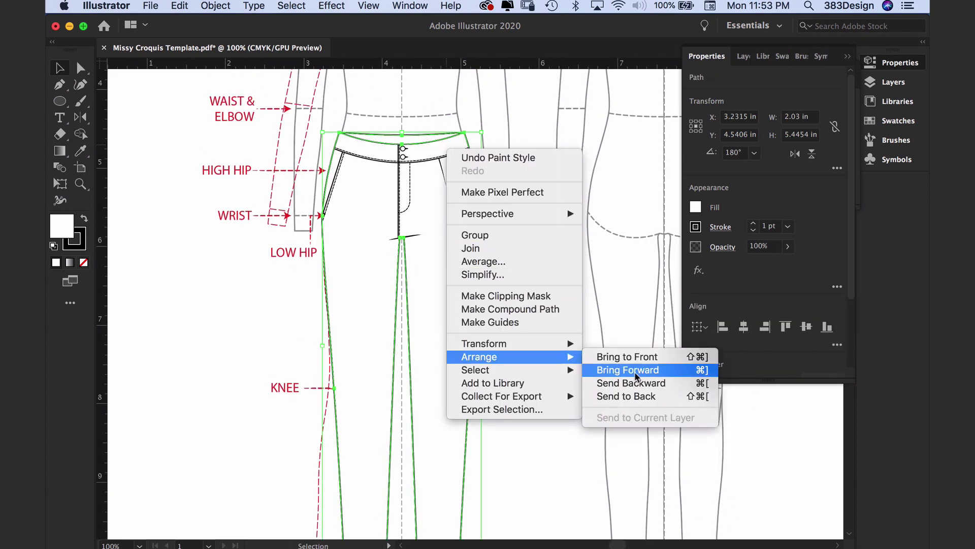
pyautogui.click(629, 397)
pyautogui.click(567, 315)
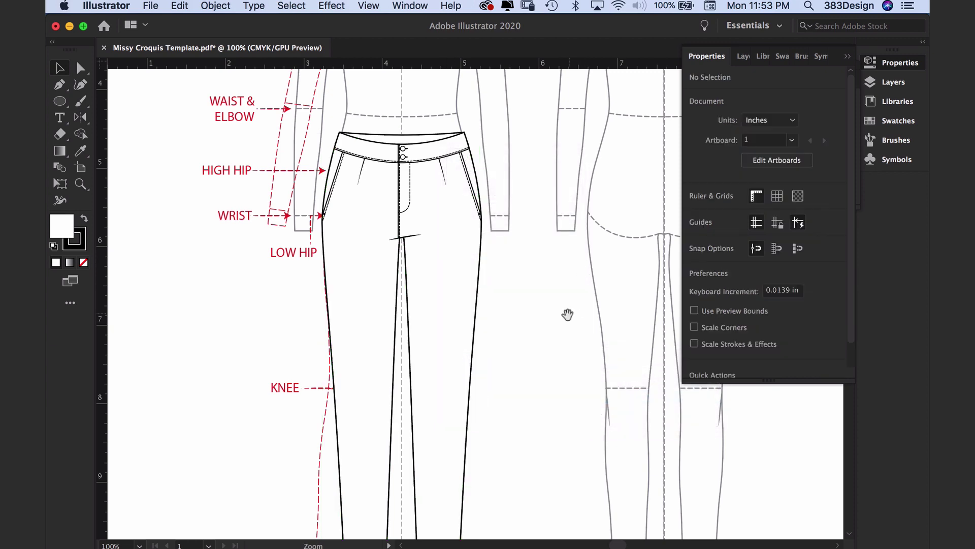
# - Duplicate the back outline, waistband seam with stitching, centre line with stitching, crotch crease and both darts onto the back-view croquis
pyautogui.keyDown('alt'); pyautogui.keyDown('super'); pyautogui.click(567, 314); pyautogui.keyUp('super'); pyautogui.keyUp('alt')
pyautogui.moveTo(535, 342); pyautogui.dragTo(528, 304)
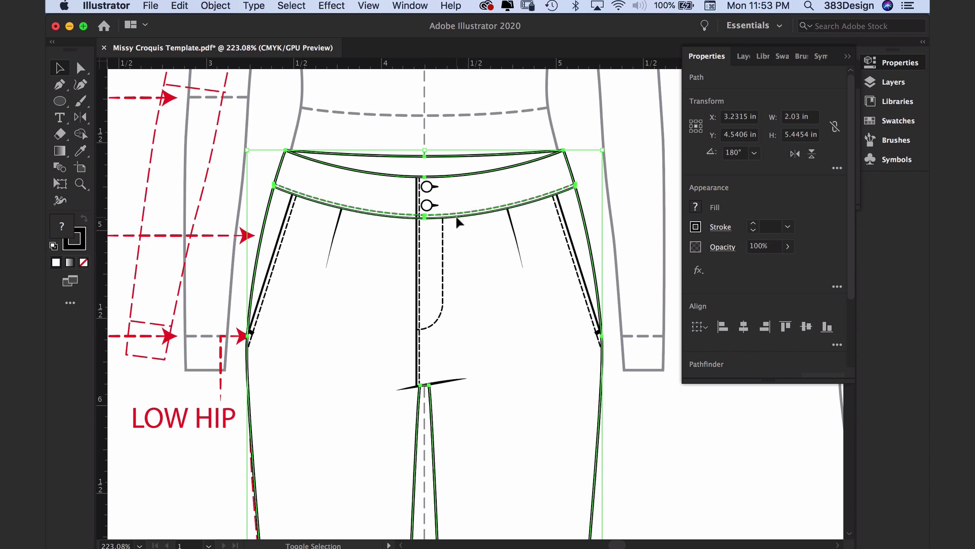
pyautogui.keyDown('shift'); pyautogui.click(405, 268); pyautogui.keyUp('shift')
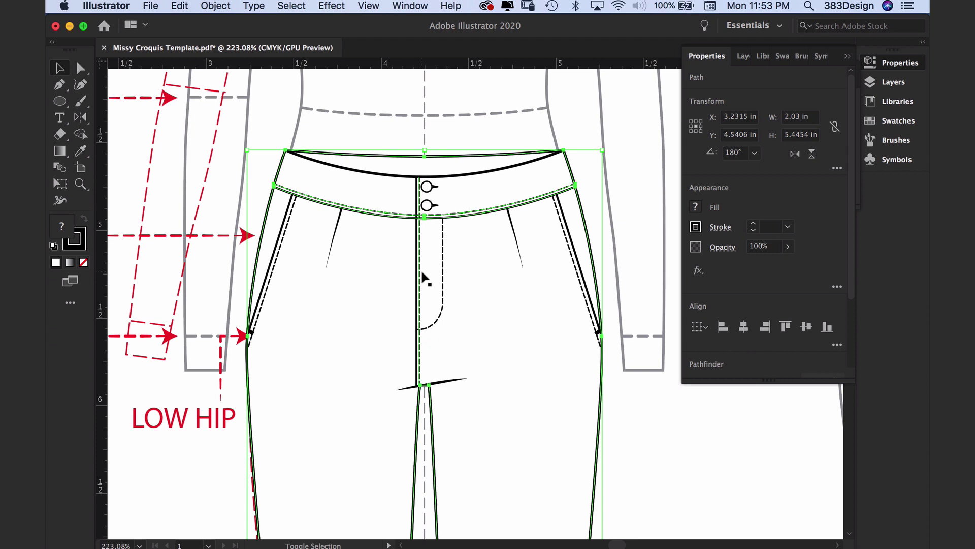
pyautogui.keyDown('shift'); pyautogui.click(453, 378); pyautogui.keyUp('shift')
pyautogui.keyDown('alt'); pyautogui.keyDown('super'); pyautogui.click(536, 386); pyautogui.keyUp('super'); pyautogui.keyUp('alt')
pyautogui.keyDown('alt'); pyautogui.keyDown('super'); pyautogui.click(535, 386); pyautogui.keyUp('super'); pyautogui.keyUp('alt')
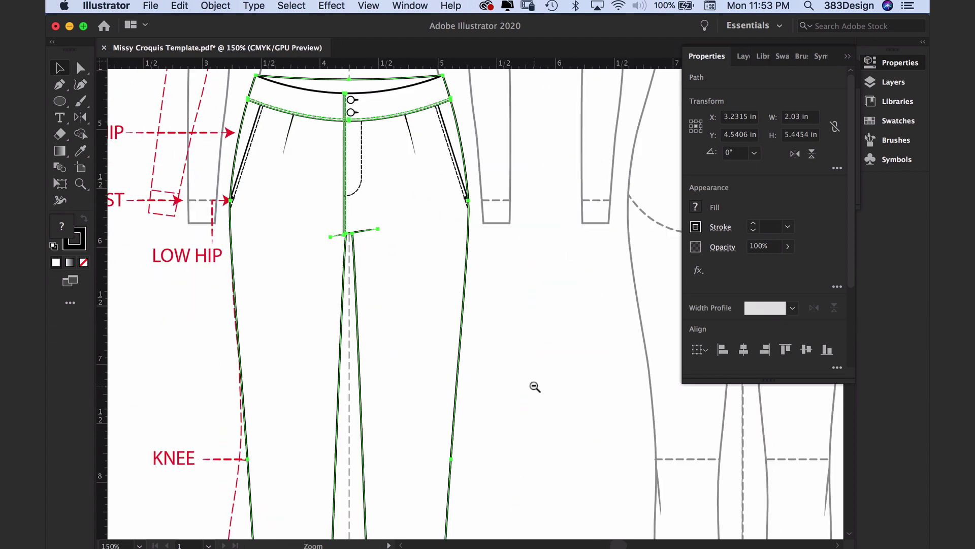
pyautogui.keyDown('alt'); pyautogui.keyDown('super'); pyautogui.click(536, 386); pyautogui.keyUp('super'); pyautogui.keyUp('alt')
pyautogui.moveTo(537, 312); pyautogui.dragTo(532, 377)
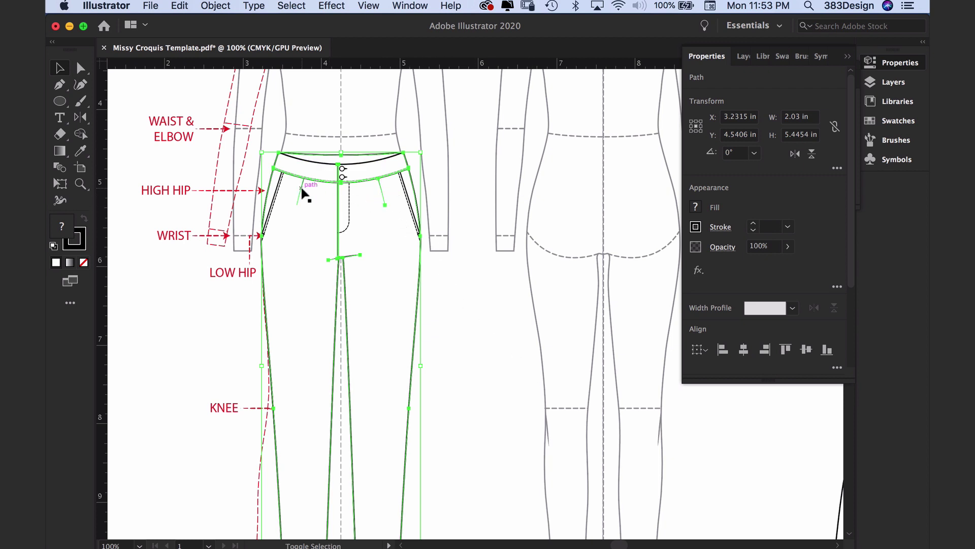
pyautogui.moveTo(301, 187); pyautogui.dragTo(565, 211)
pyautogui.click(483, 354)
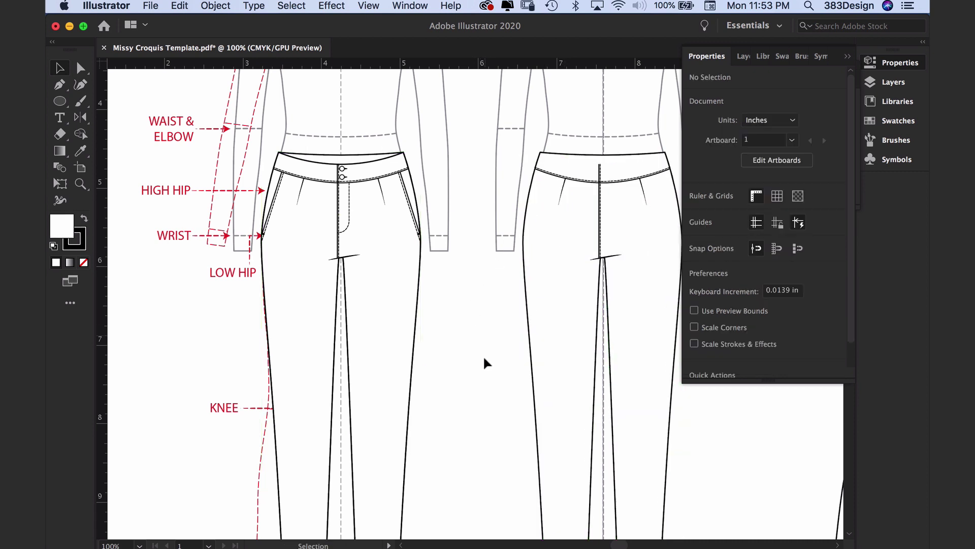
# - Flatten the back waistband seam and its stitching into a shallower curve, and shorten the centre-back lines to start at that seam
pyautogui.moveTo(483, 354); pyautogui.dragTo(418, 433)
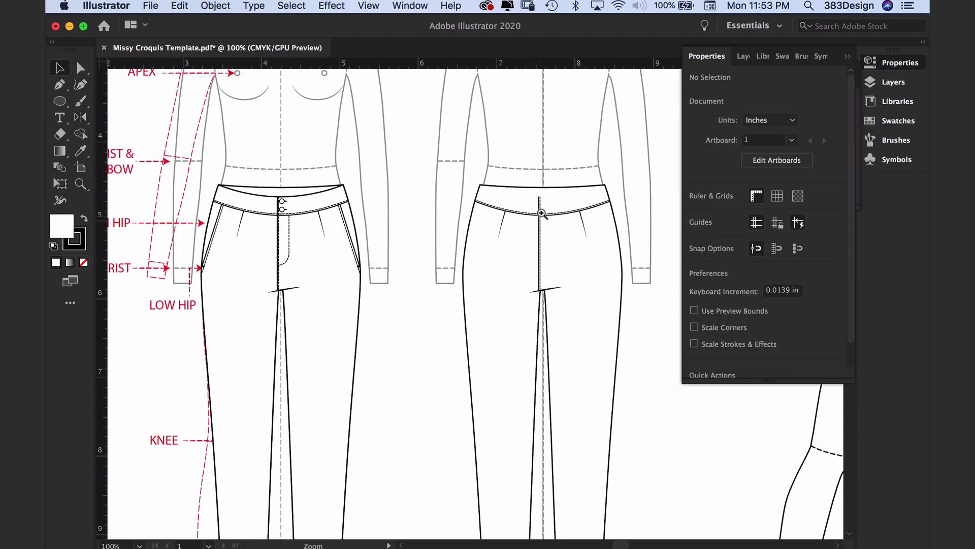
pyautogui.keyDown('super'); pyautogui.click(542, 219); pyautogui.keyUp('super')
pyautogui.keyDown('super'); pyautogui.click(557, 236); pyautogui.keyUp('super')
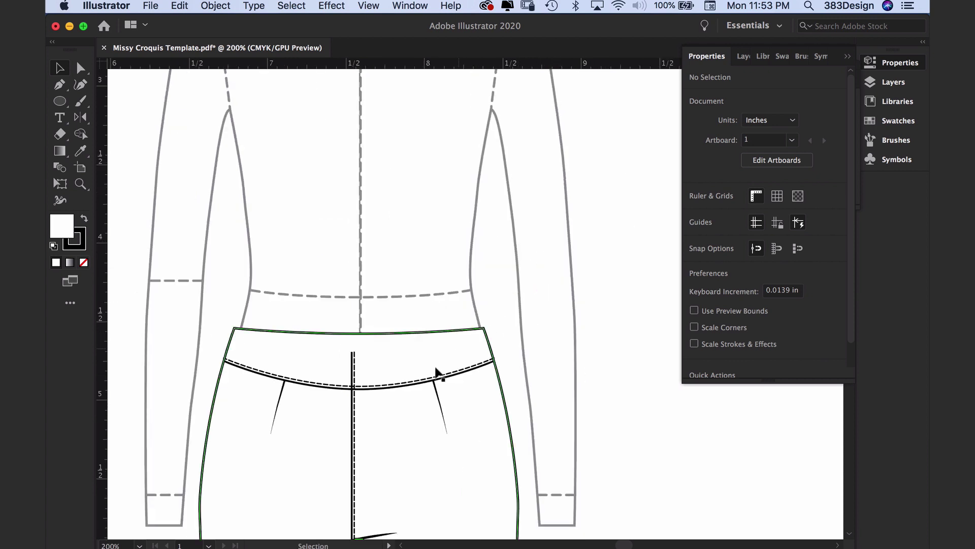
pyautogui.click(361, 389)
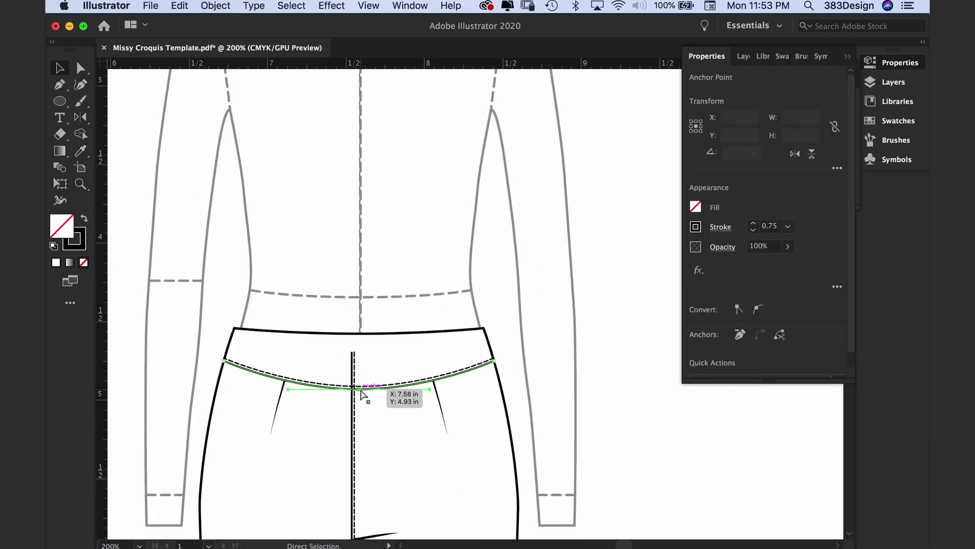
pyautogui.click(364, 390)
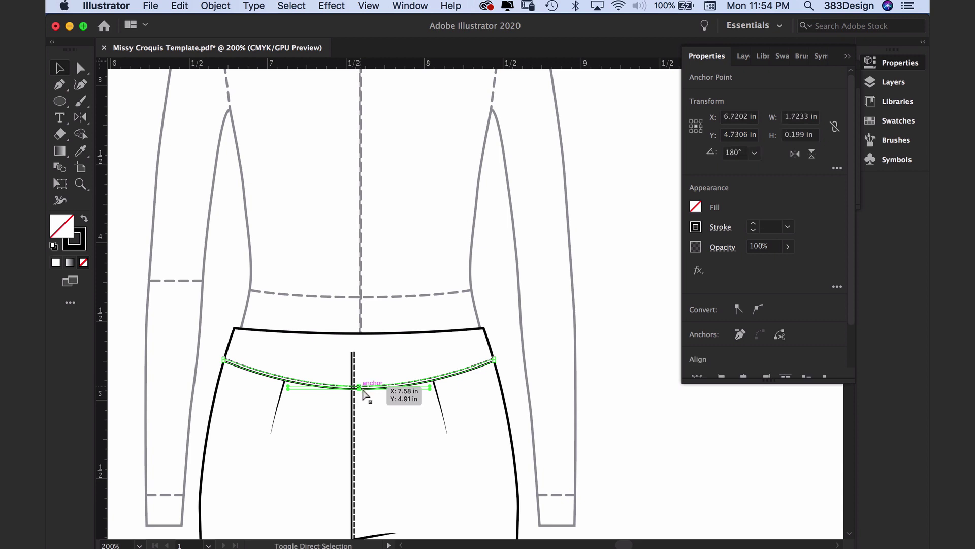
pyautogui.keyDown('super'); pyautogui.click(407, 396); pyautogui.keyUp('super')
pyautogui.keyDown('super'); pyautogui.click(404, 395); pyautogui.keyUp('super')
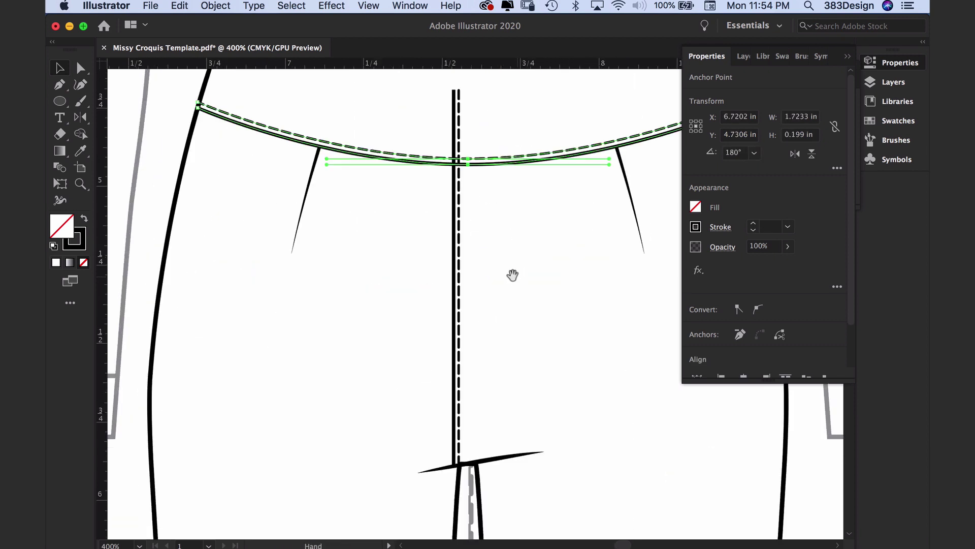
pyautogui.moveTo(511, 275); pyautogui.dragTo(380, 420)
pyautogui.moveTo(330, 313); pyautogui.dragTo(325, 267)
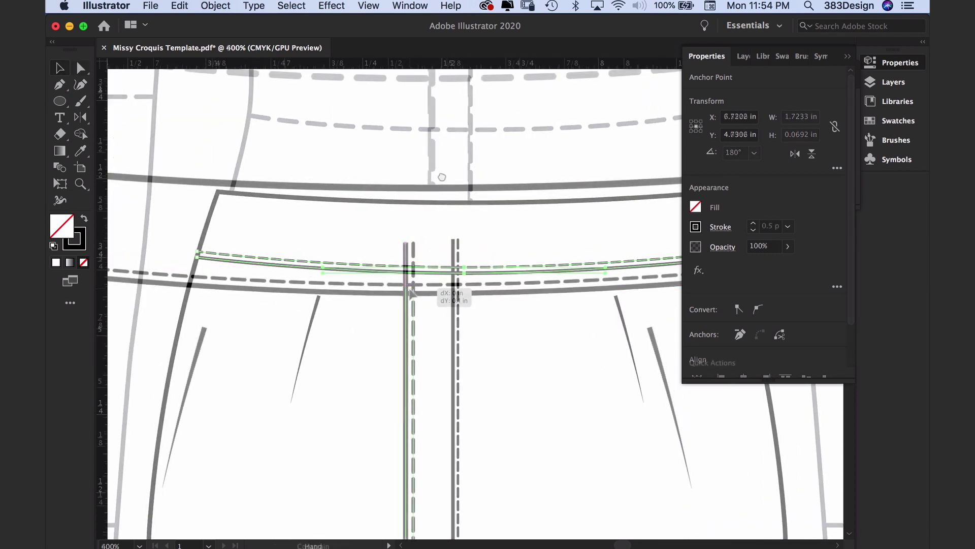
pyautogui.keyDown('alt'); pyautogui.keyDown('super'); pyautogui.click(472, 316); pyautogui.keyUp('super'); pyautogui.keyUp('alt')
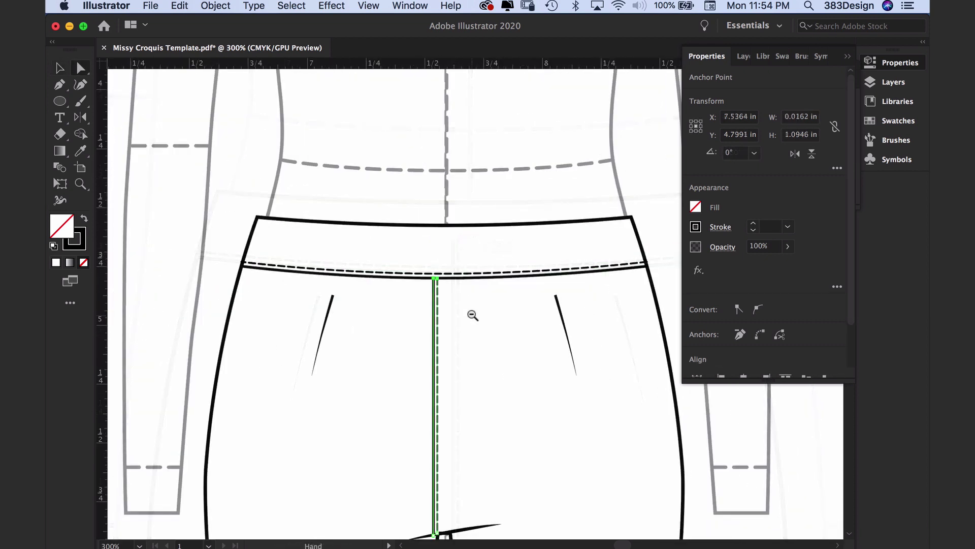
# - Shift the solid centre-back seam line to the other side of its dashed stitching, onto the croquis centre line
pyautogui.click(485, 239)
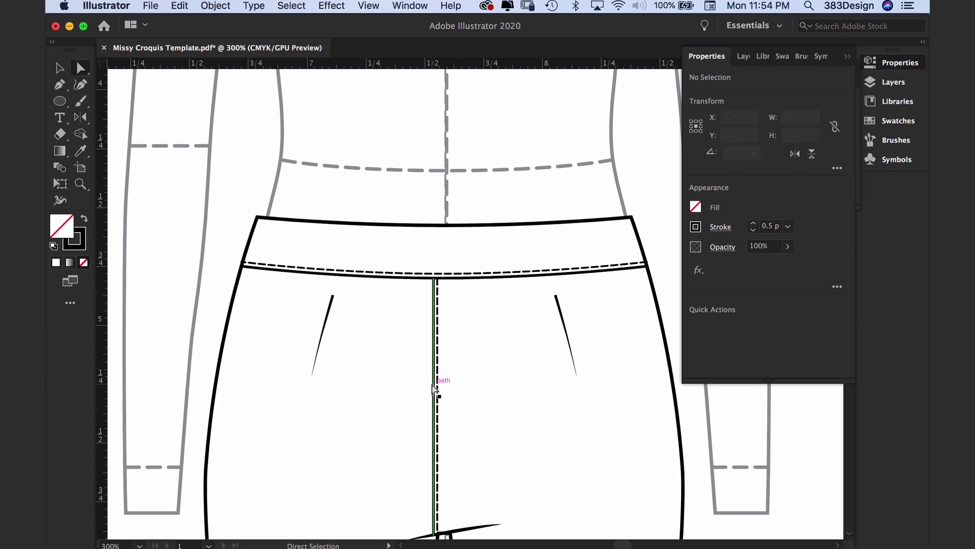
pyautogui.moveTo(432, 384); pyautogui.dragTo(442, 382)
pyautogui.click(459, 193)
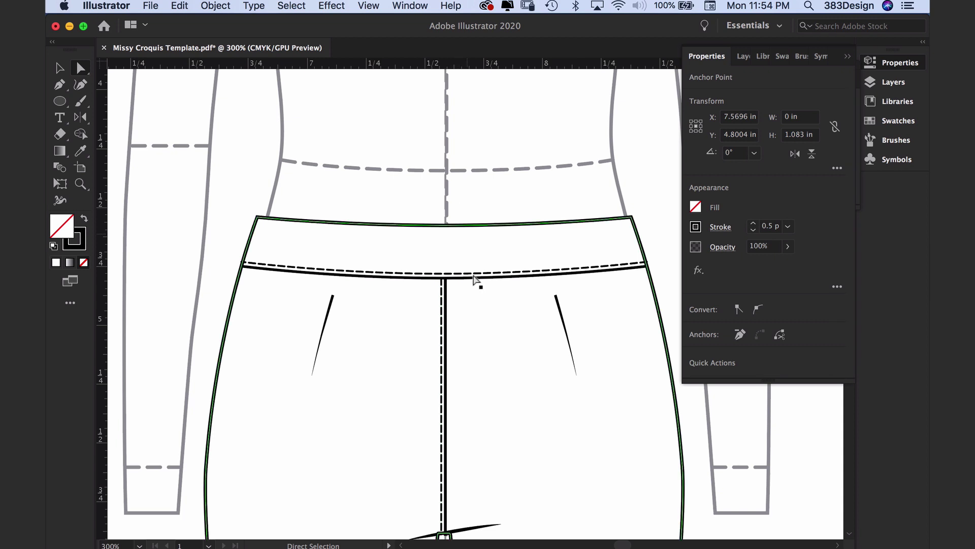
# - Raise the left back dart to meet the waistband seam and reshape its lower end into a steeper, gently curved line
pyautogui.moveTo(495, 354); pyautogui.dragTo(490, 306)
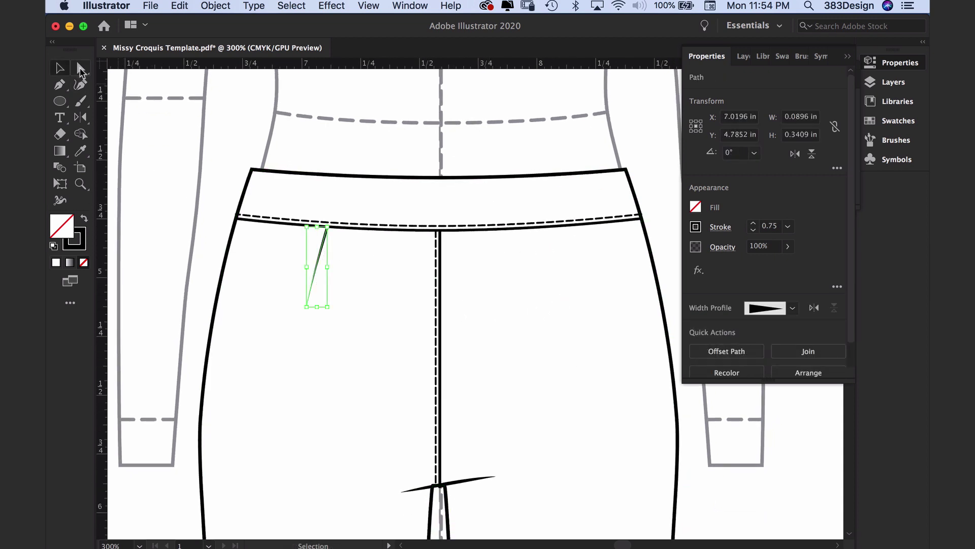
pyautogui.click(80, 68)
pyautogui.click(224, 211)
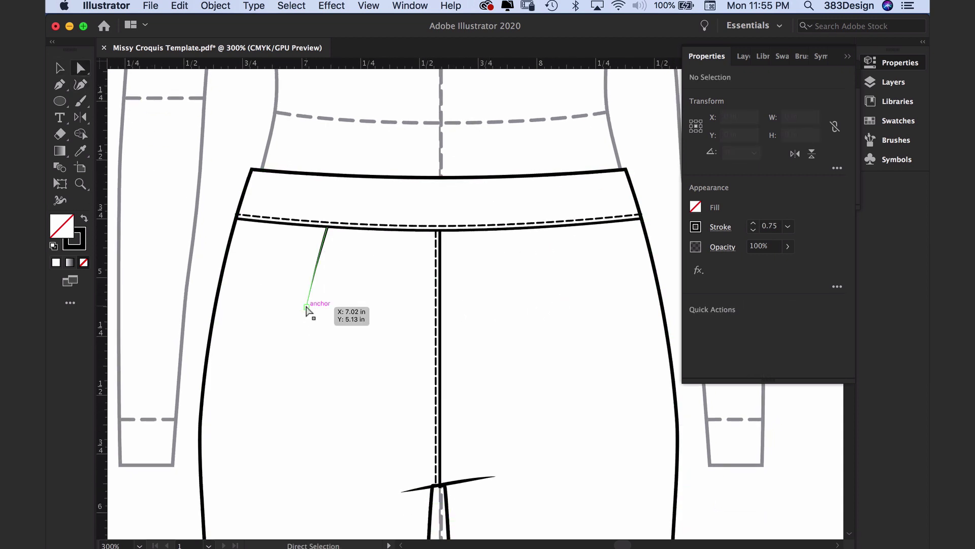
pyautogui.moveTo(307, 307); pyautogui.dragTo(317, 307)
pyautogui.moveTo(325, 269); pyautogui.dragTo(319, 267)
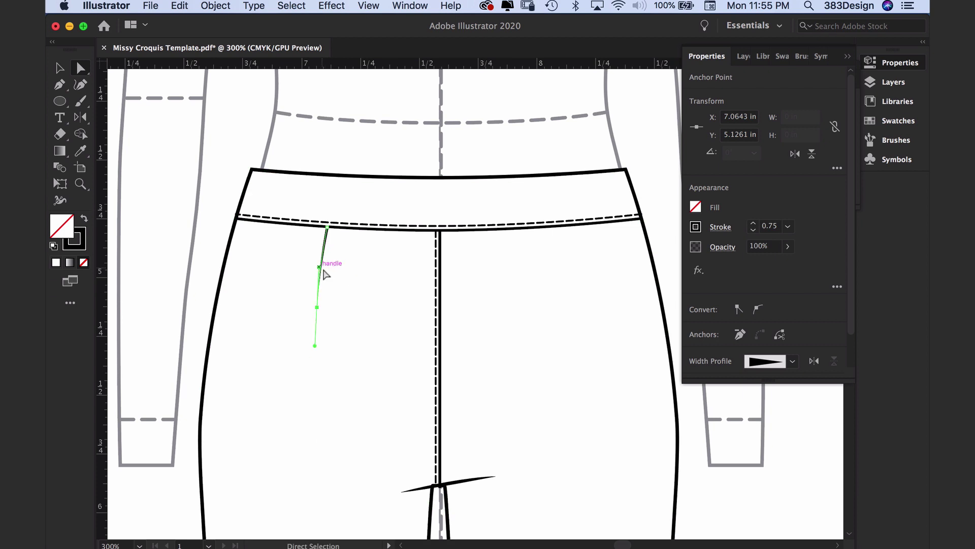
pyautogui.click(343, 150)
# - Replace the right back dart with a mirrored copy of the reshaped left dart
pyautogui.keyDown('super'); pyautogui.click(379, 289); pyautogui.keyUp('super')
pyautogui.keyDown('super'); pyautogui.click(402, 323); pyautogui.keyUp('super')
pyautogui.moveTo(473, 294); pyautogui.dragTo(268, 326)
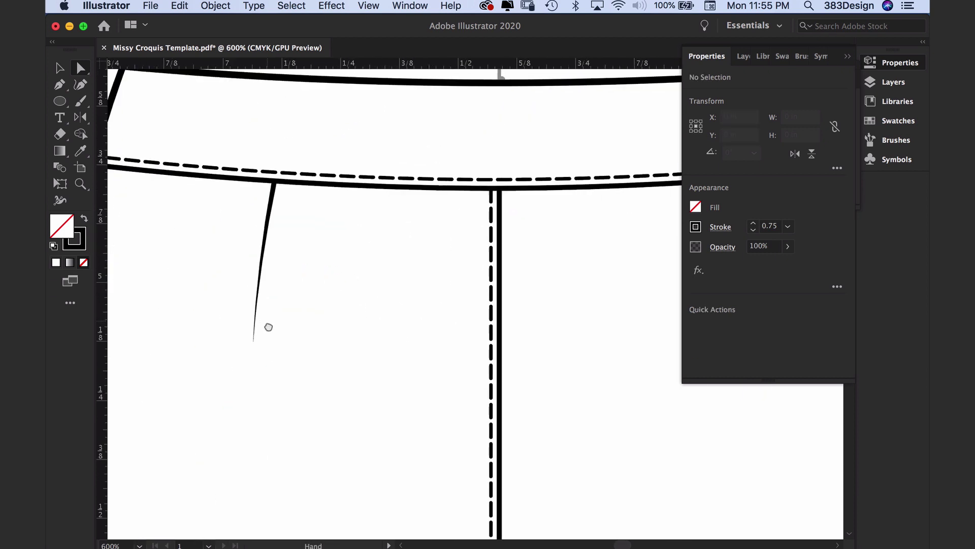
pyautogui.click(263, 250)
# - Draw a welt pocket rectangle about 0.59 by 0.06 in over the right back dart, with white fill and 0.75 pt black stroke
pyautogui.moveTo(374, 254); pyautogui.dragTo(560, 272)
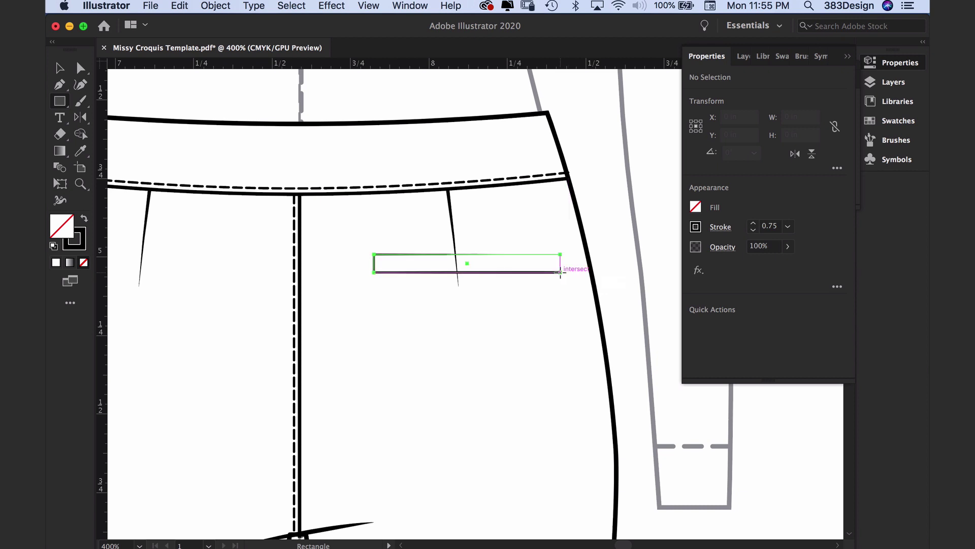
pyautogui.press('d')
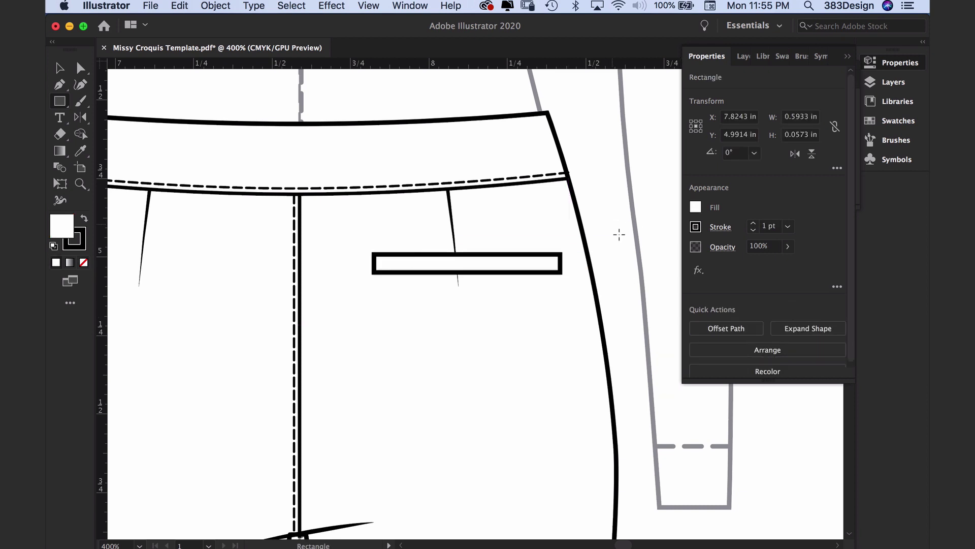
pyautogui.click(789, 226)
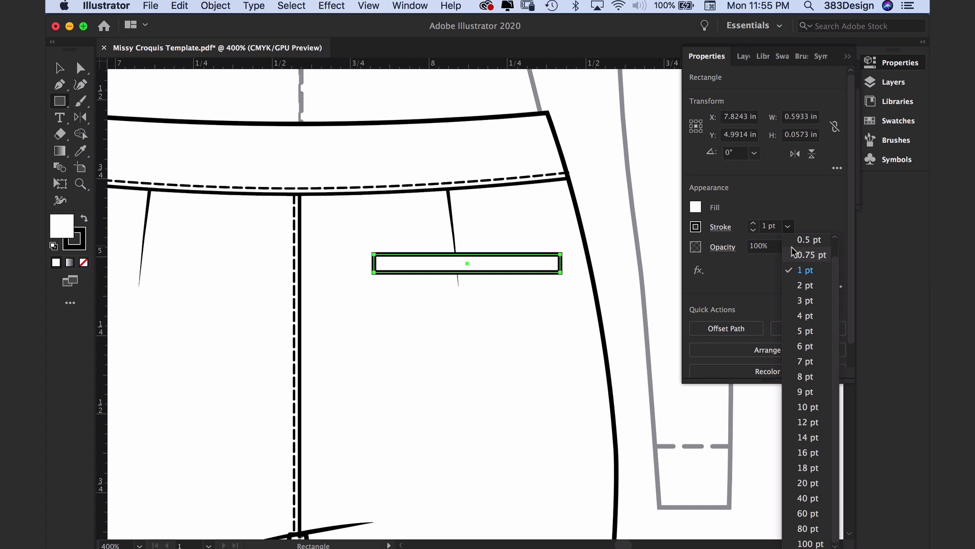
pyautogui.click(808, 255)
pyautogui.press('super+shift+a')
# - Make the welt pocket taller and surround it with an unfilled dashed 0.5 pt topstitching rectangle about 0.63 by 0.1 in
pyautogui.keyDown('super'); pyautogui.click(616, 237); pyautogui.keyUp('super')
pyautogui.moveTo(519, 325)
pyautogui.mouseDown()
pyautogui.moveTo(589, 315)
pyautogui.moveTo(685, 323)
pyautogui.mouseUp()
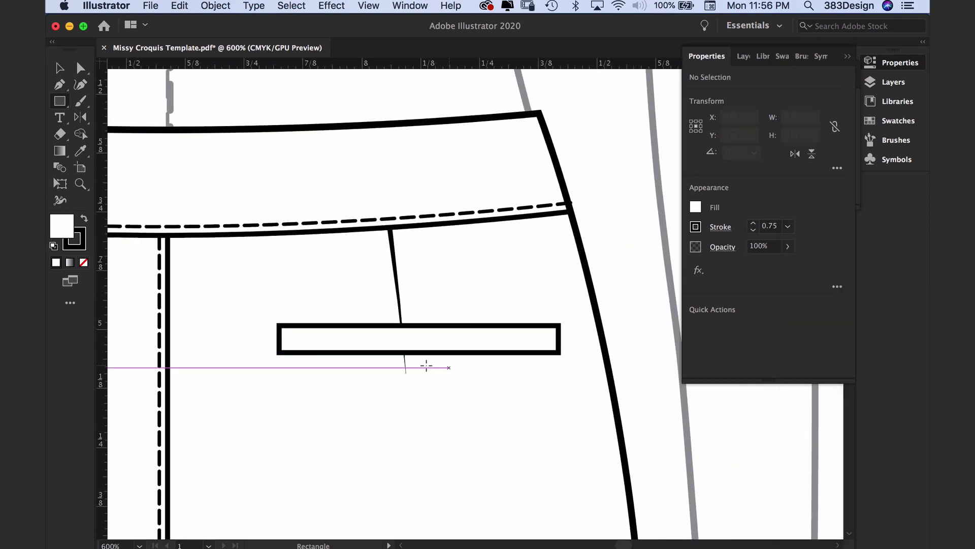
pyautogui.moveTo(252, 339)
pyautogui.mouseDown()
pyautogui.moveTo(390, 376)
pyautogui.moveTo(530, 391)
pyautogui.moveTo(544, 383)
pyautogui.mouseUp()
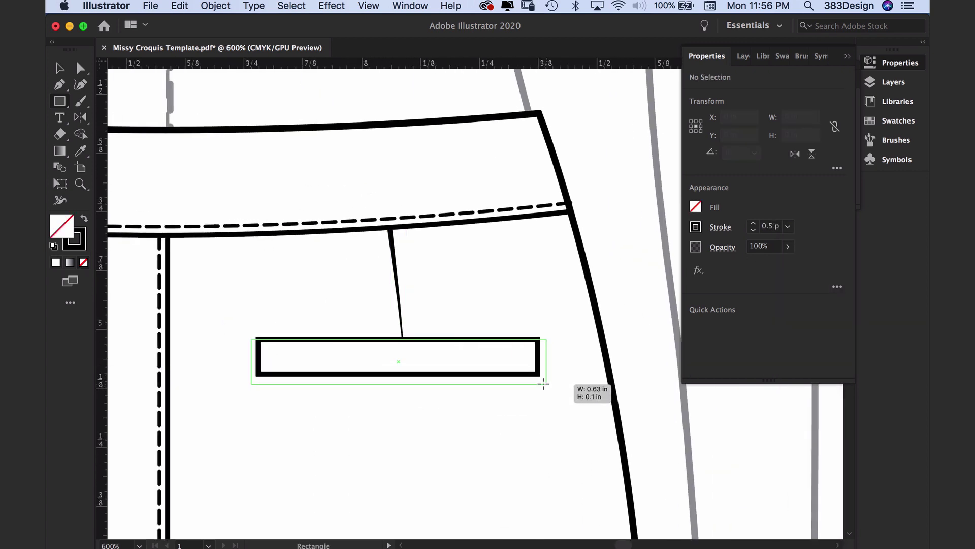
pyautogui.press('super+shift+a')
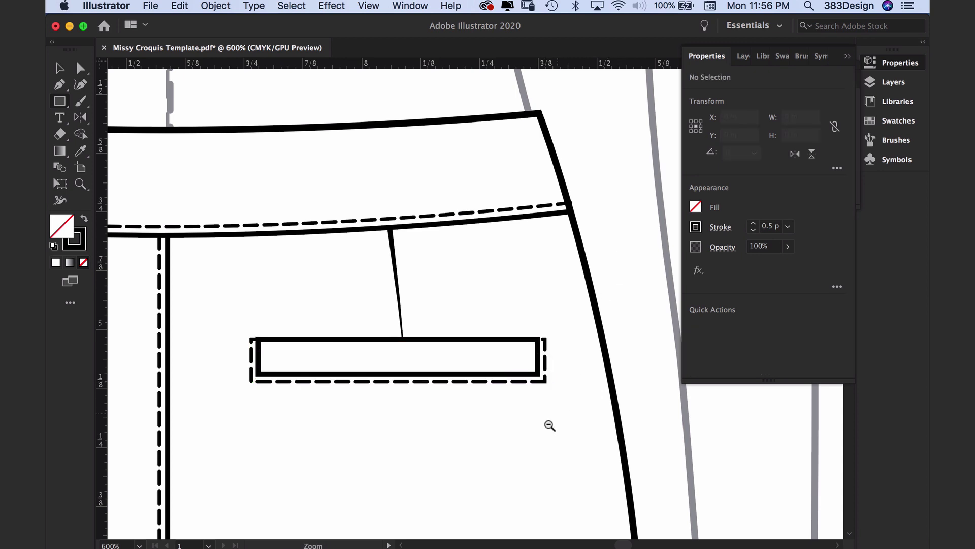
# - Reshape the back crotch crease into a wide, gently arched seat crease extending across both legs
pyautogui.keyDown('alt'); pyautogui.keyDown('super'); pyautogui.click(549, 425); pyautogui.keyUp('super'); pyautogui.keyUp('alt')
pyautogui.keyDown('alt'); pyautogui.keyDown('super'); pyautogui.click(371, 368); pyautogui.keyUp('super'); pyautogui.keyUp('alt')
pyautogui.keyDown('alt'); pyautogui.keyDown('super'); pyautogui.click(370, 365); pyautogui.keyUp('super'); pyautogui.keyUp('alt')
pyautogui.keyDown('alt'); pyautogui.keyDown('super'); pyautogui.click(502, 329); pyautogui.keyUp('super'); pyautogui.keyUp('alt')
pyautogui.moveTo(513, 307); pyautogui.dragTo(436, 229)
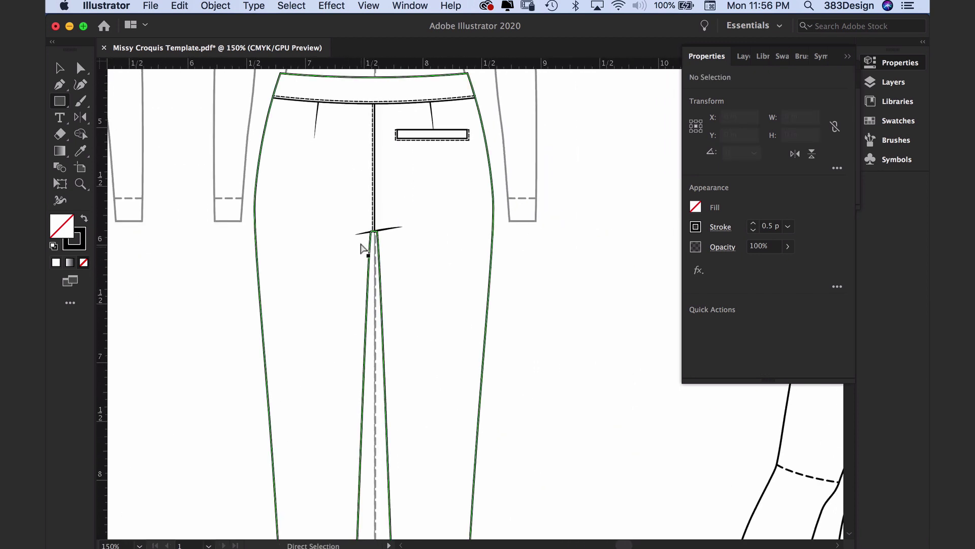
pyautogui.click(350, 235)
pyautogui.moveTo(318, 239); pyautogui.dragTo(320, 241)
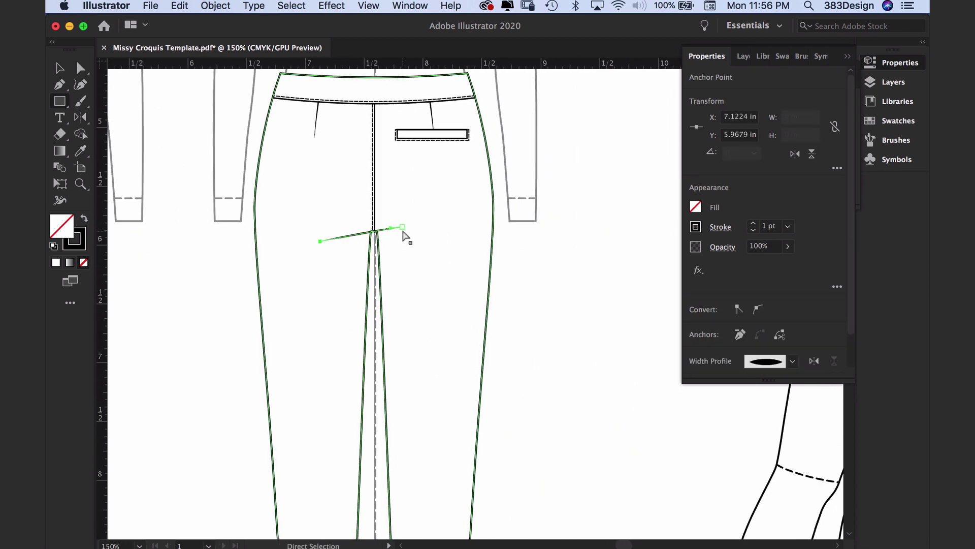
pyautogui.moveTo(403, 227); pyautogui.dragTo(377, 231)
pyautogui.moveTo(320, 241); pyautogui.dragTo(308, 231)
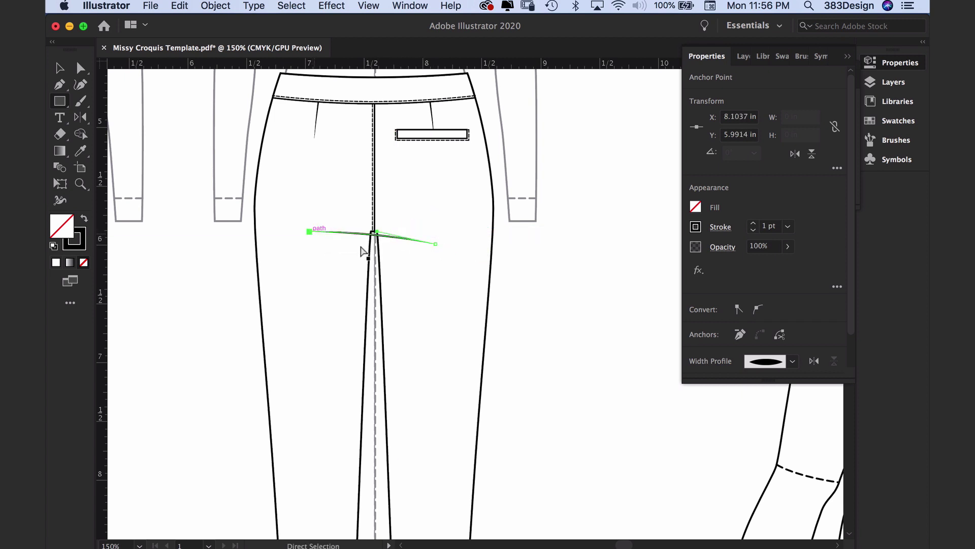
pyautogui.moveTo(435, 244)
pyautogui.mouseDown()
pyautogui.moveTo(434, 234)
pyautogui.moveTo(442, 243)
pyautogui.mouseUp()
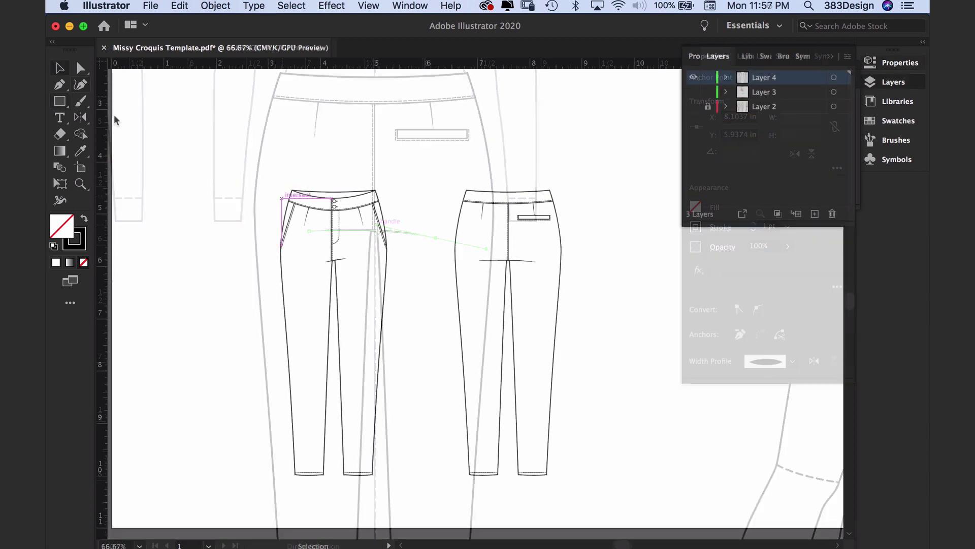
# - Hide the croquis template layers and group all the lines of the front pants view
pyautogui.moveTo(403, 474); pyautogui.dragTo(402, 473)
pyautogui.rightClick(342, 378)
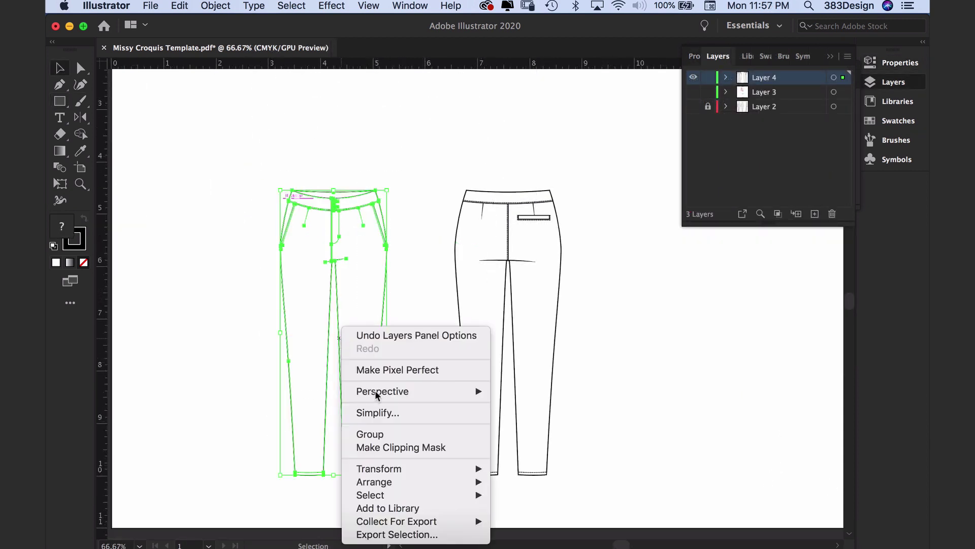
pyautogui.click(382, 432)
# - Group all the lines of the back pants view
pyautogui.moveTo(577, 490); pyautogui.dragTo(577, 490)
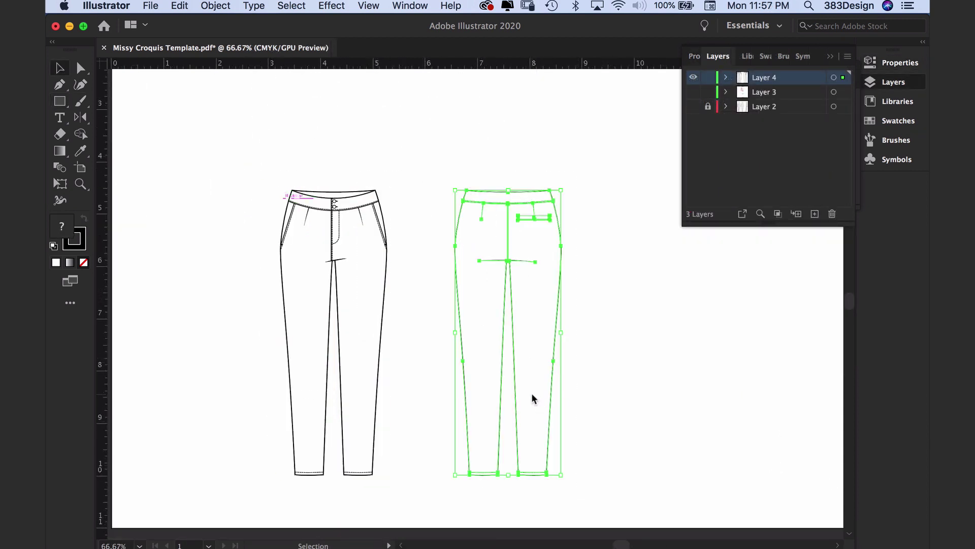
pyautogui.rightClick(531, 392)
pyautogui.click(551, 359)
pyautogui.click(583, 251)
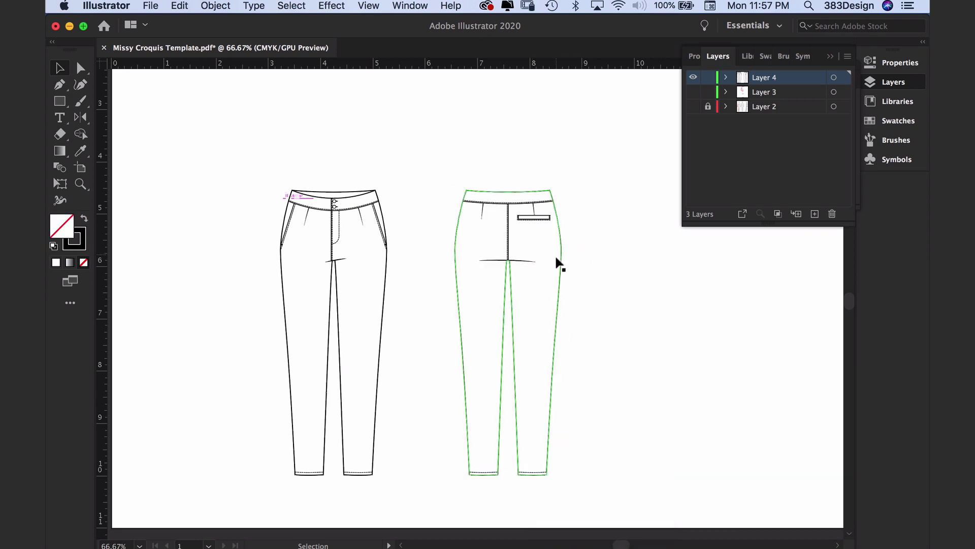
# - Move the grouped front view over the back view so it overlaps slightly lower and to the right
pyautogui.press('super+minus')
pyautogui.click(322, 268)
pyautogui.moveTo(322, 268); pyautogui.dragTo(512, 290)
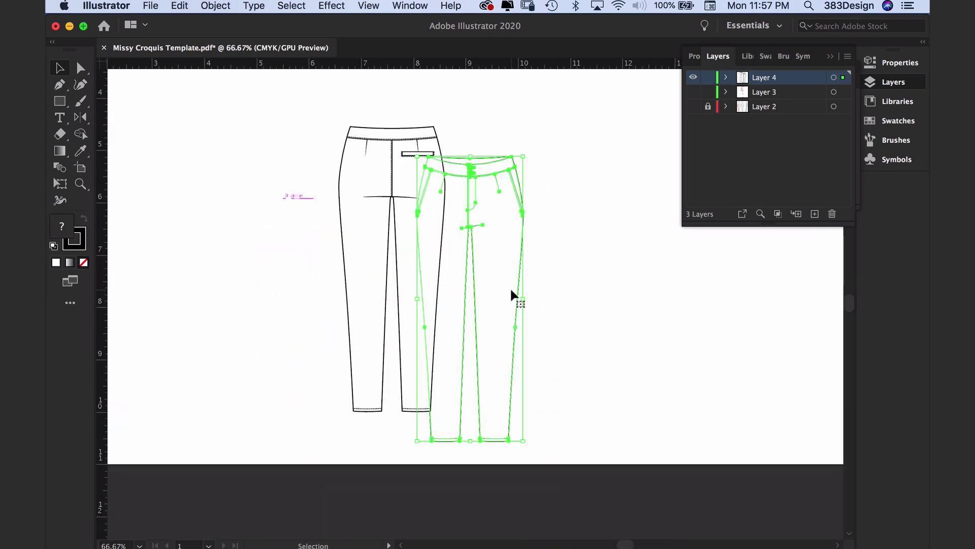
pyautogui.press('super+minus')
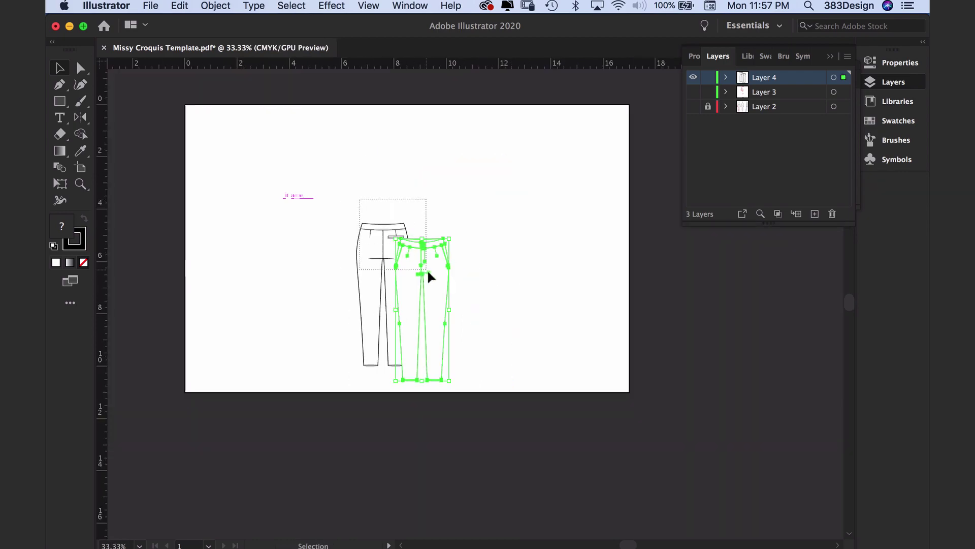